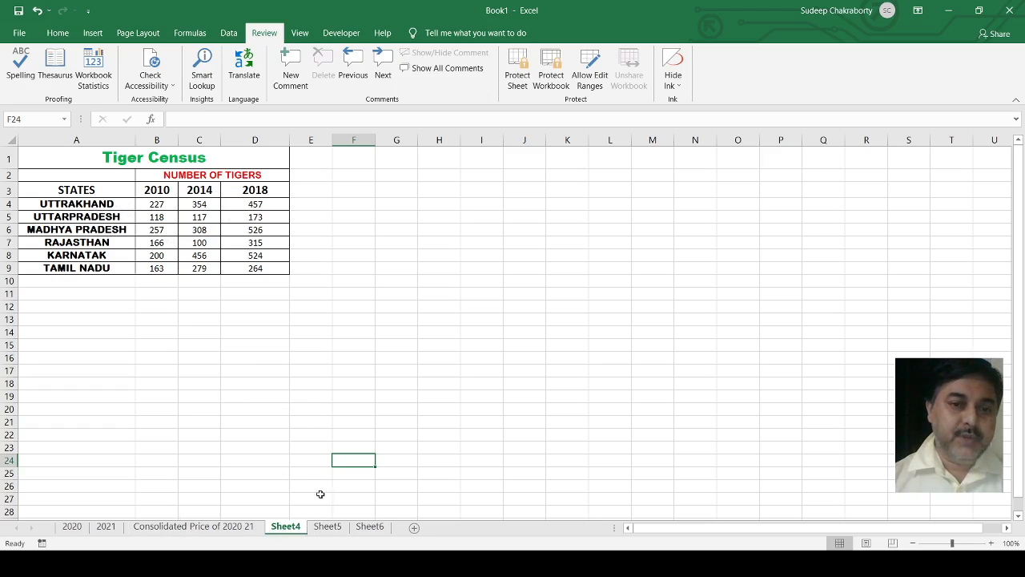
{"action": "left_click", "coordinate": [327, 529]}
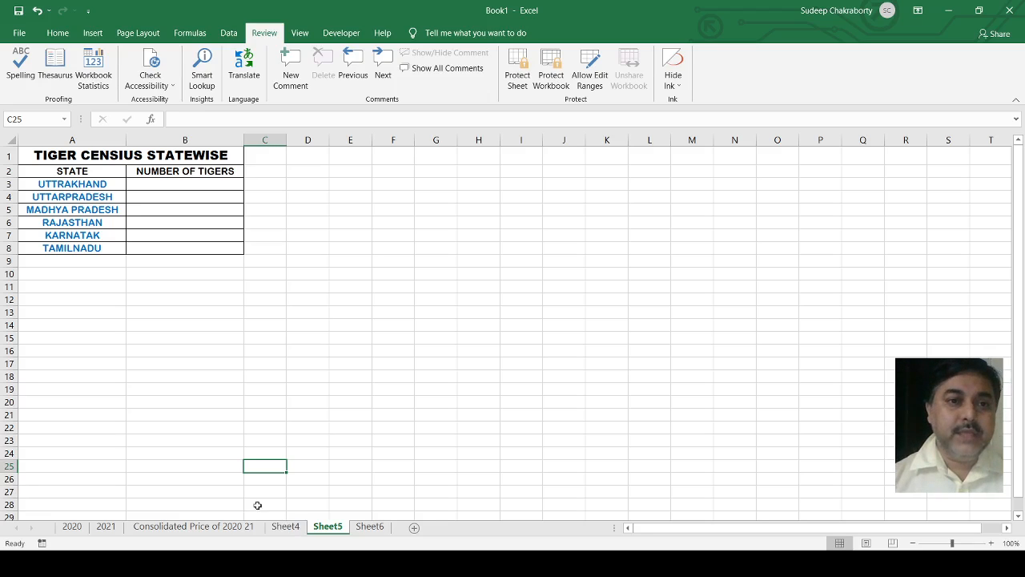
{"action": "left_click", "coordinate": [156, 185]}
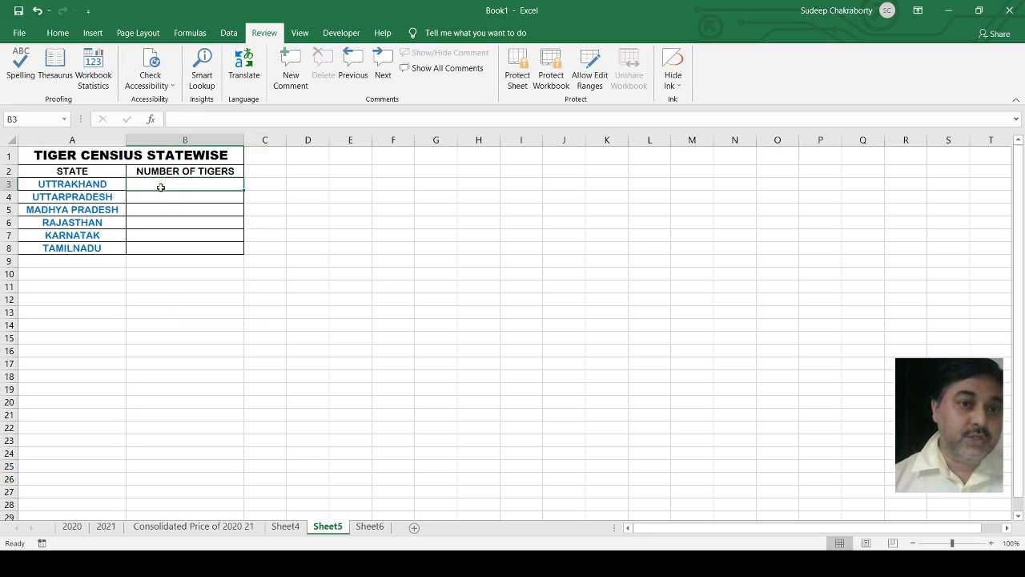
{"action": "type", "text": "="}
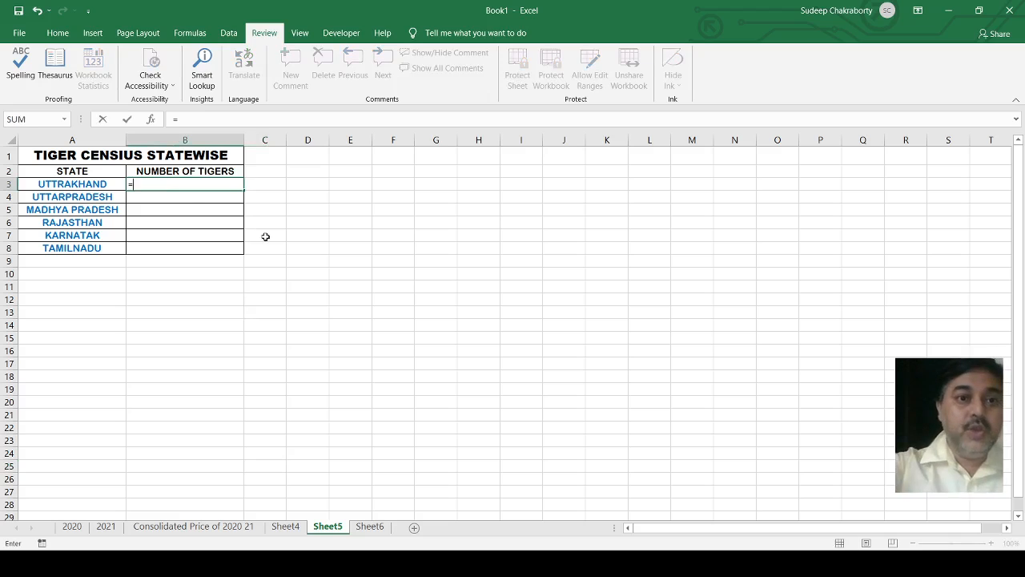
{"action": "type", "text": "sum("}
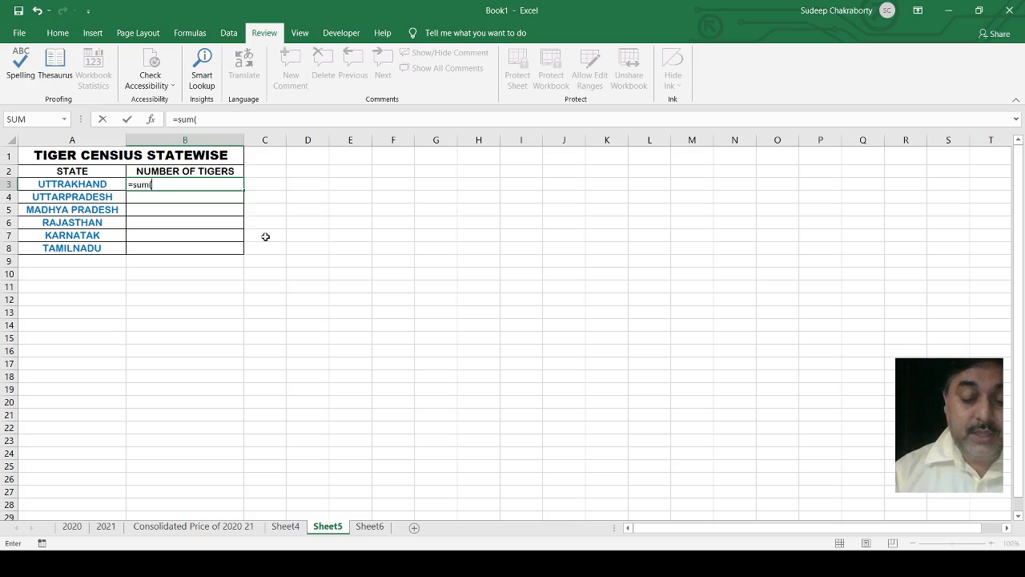
{"action": "type", "text": "'"}
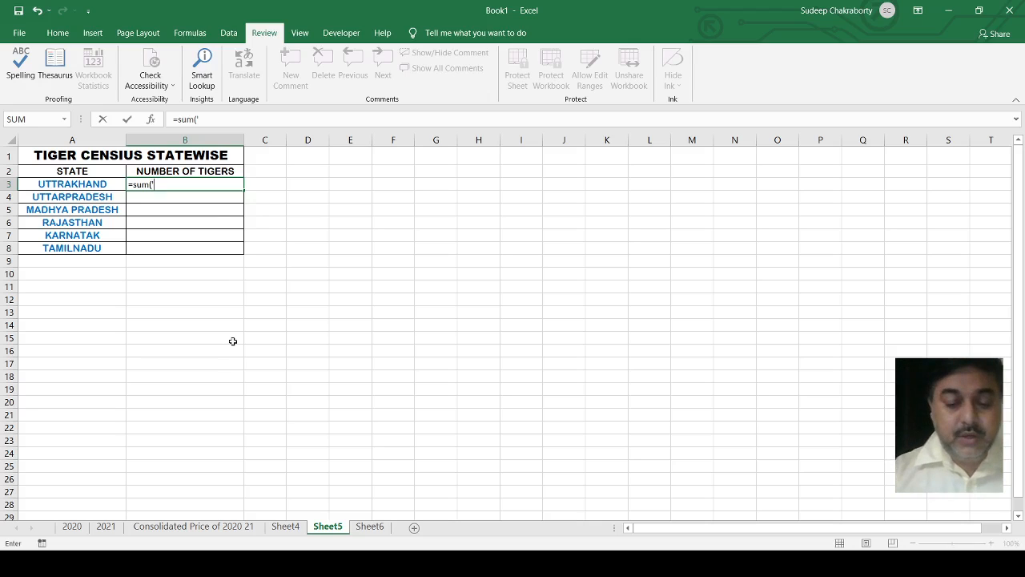
{"action": "key", "text": "BackSpace"}
{"action": "key", "text": "BackSpace"}
{"action": "key", "text": "BackSpace"}
{"action": "key", "text": "BackSpace"}
{"action": "key", "text": "BackSpace"}
{"action": "key", "text": "BackSpace"}
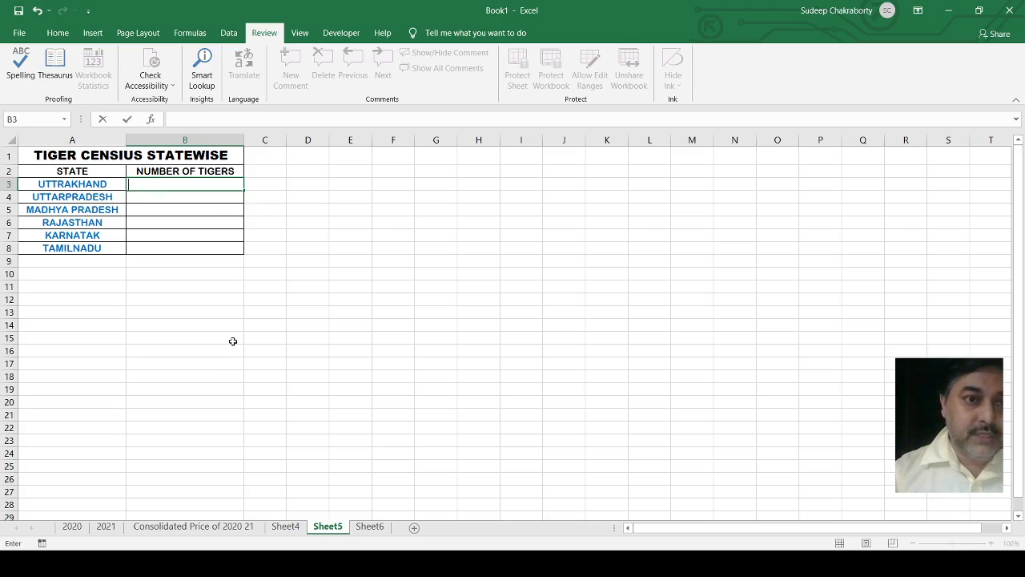
{"action": "left_click", "coordinate": [286, 526]}
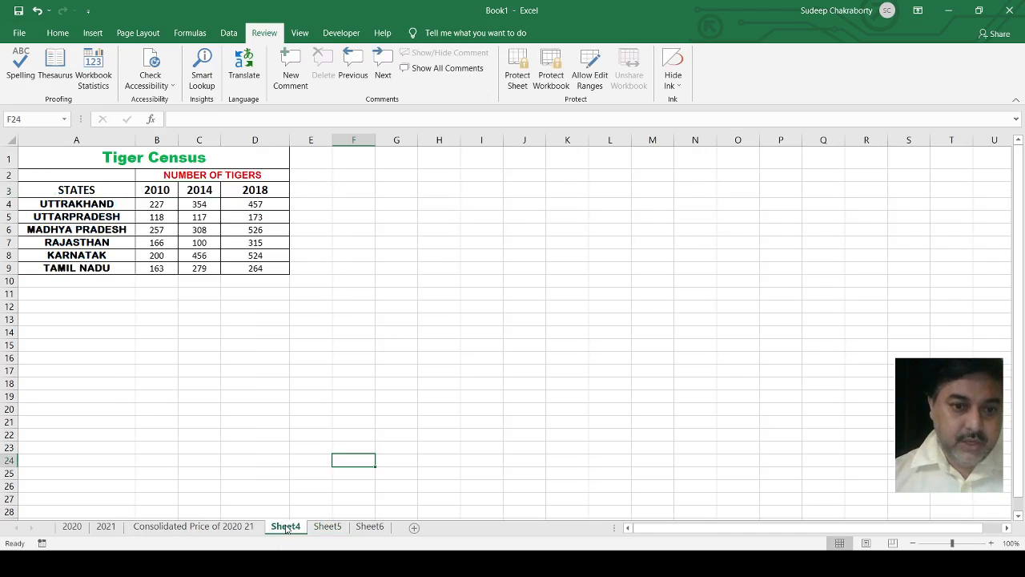
{"action": "key", "text": "alt+o"}
{"action": "key", "text": "h"}
{"action": "key", "text": "r"}
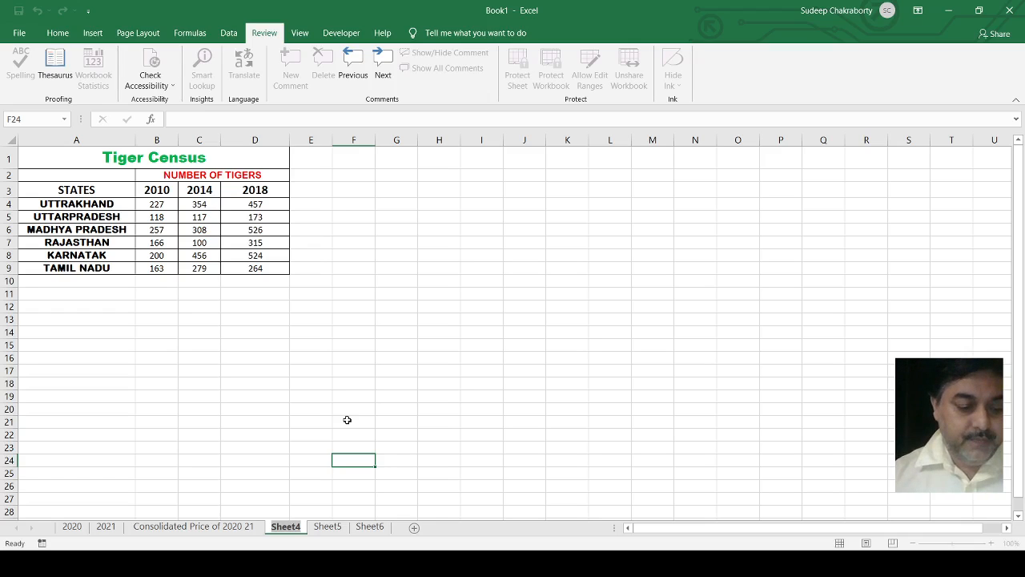
{"action": "key", "text": "Return"}
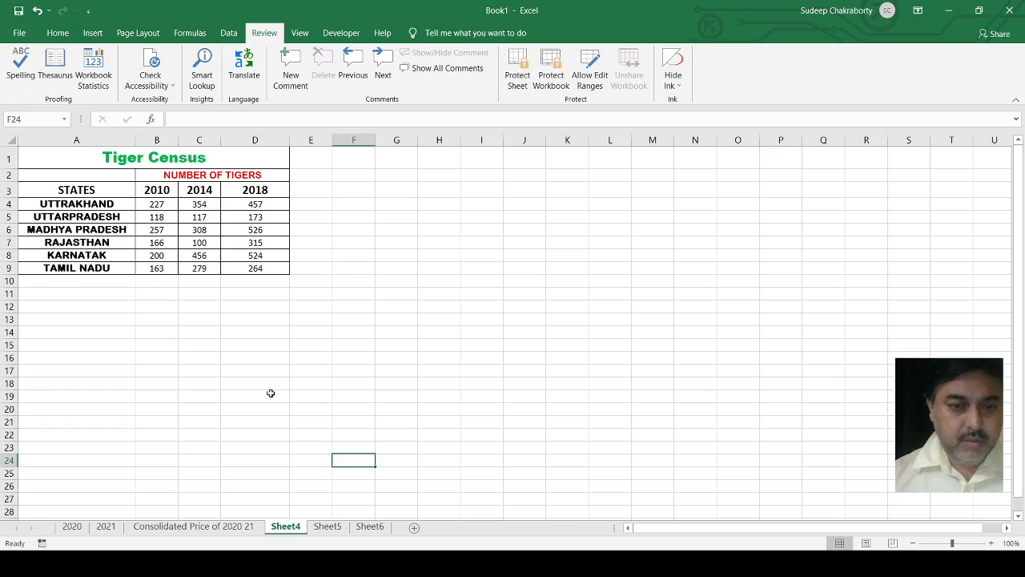
{"action": "left_click", "coordinate": [327, 526]}
Rename the Sheet4 worksheet as TIGER CENSUS.
{"action": "left_click", "coordinate": [286, 528]}
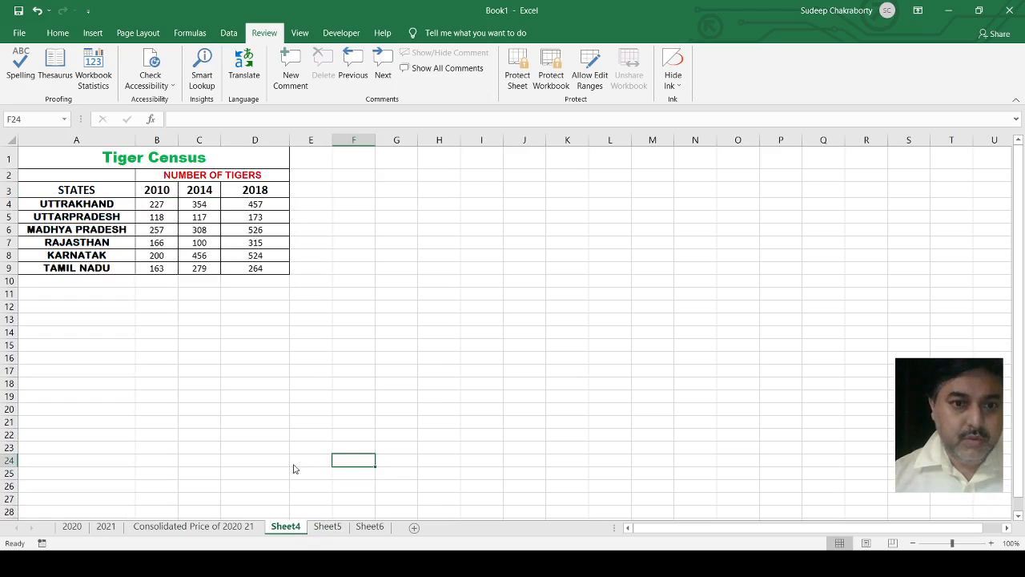
{"action": "key", "text": "alt+o"}
{"action": "key", "text": "h"}
{"action": "key", "text": "r"}
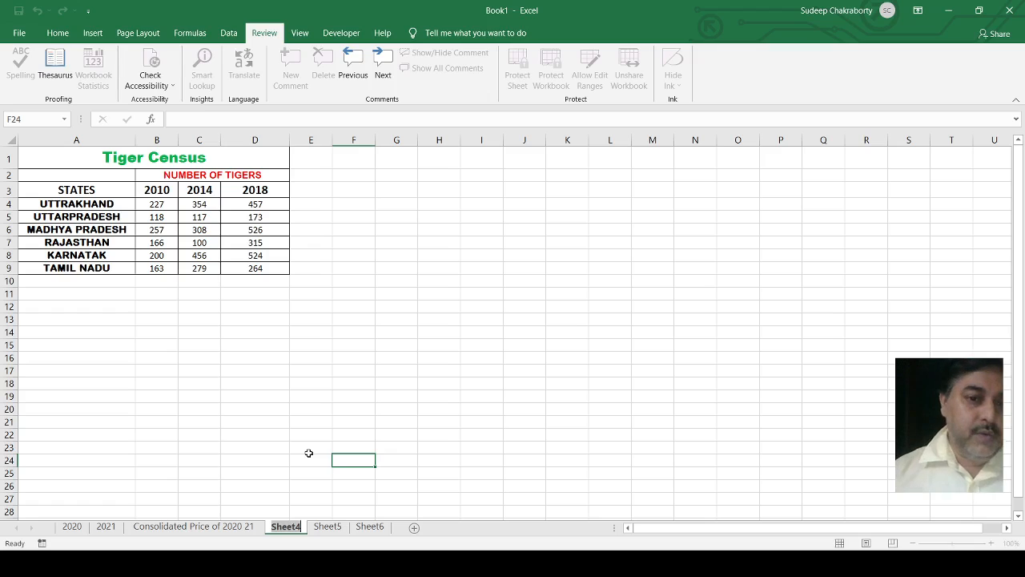
{"action": "type", "text": "TIGER"}
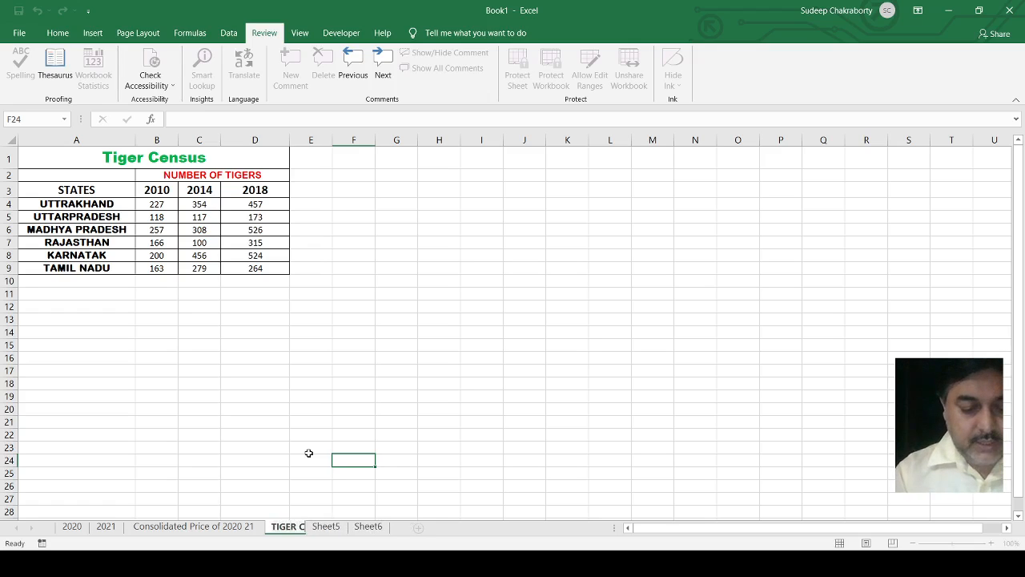
{"action": "type", "text": " CENSUS"}
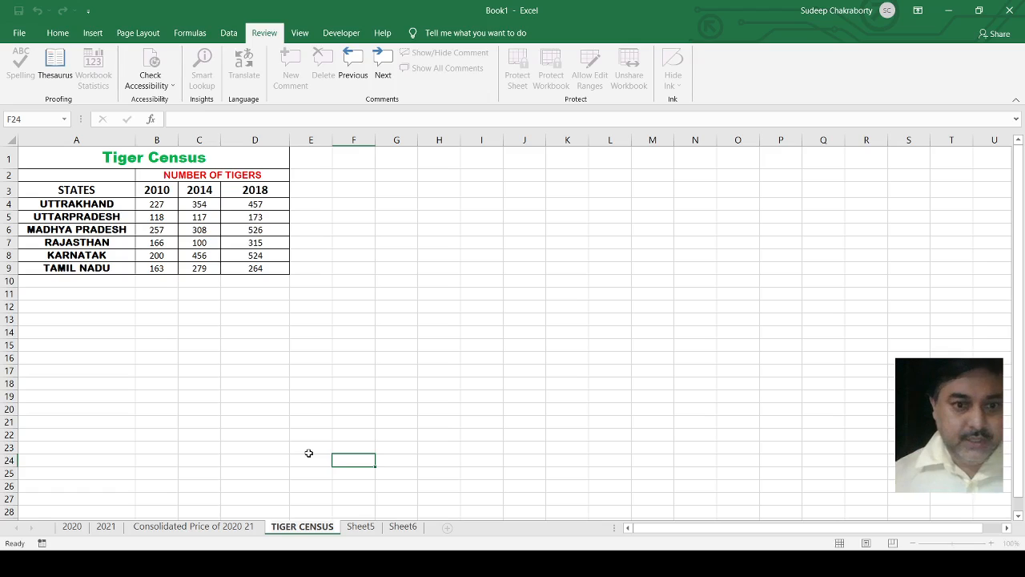
Rename the Sheet5 worksheet as TIGER CENSIUS STATEWISE.
{"action": "left_click", "coordinate": [354, 527]}
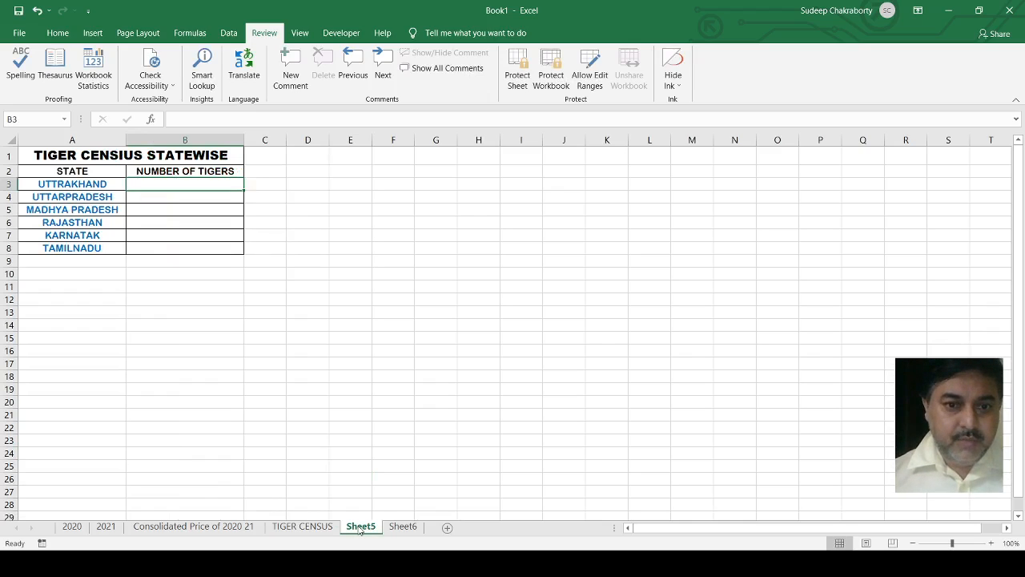
{"action": "left_click", "coordinate": [392, 408]}
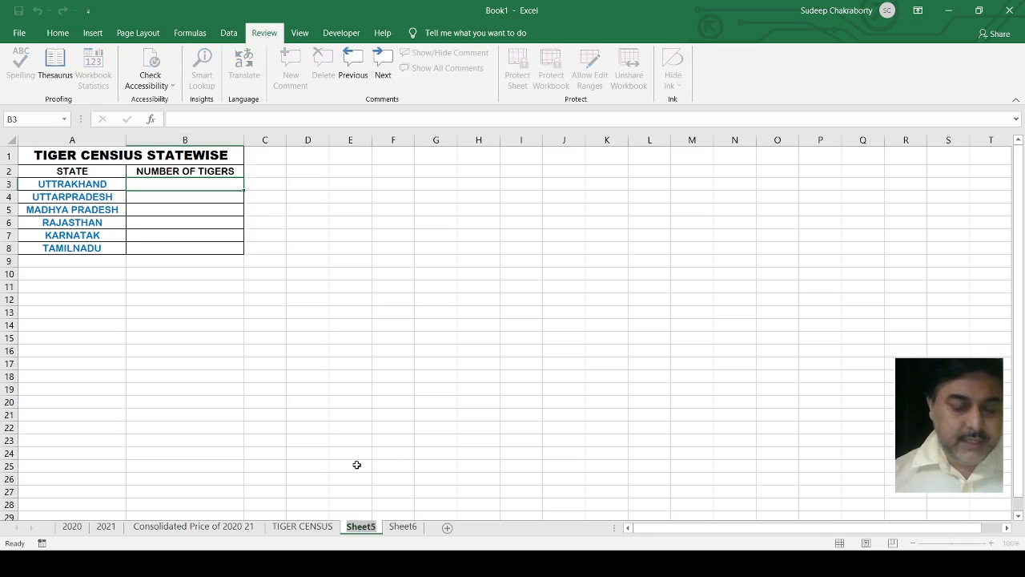
{"action": "type", "text": "TI"}
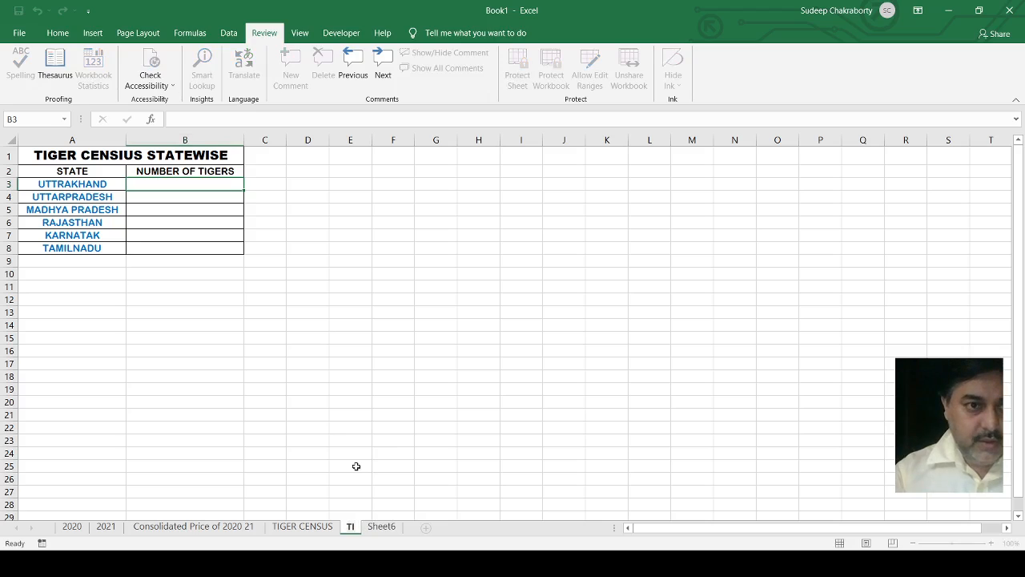
{"action": "type", "text": "GER C"}
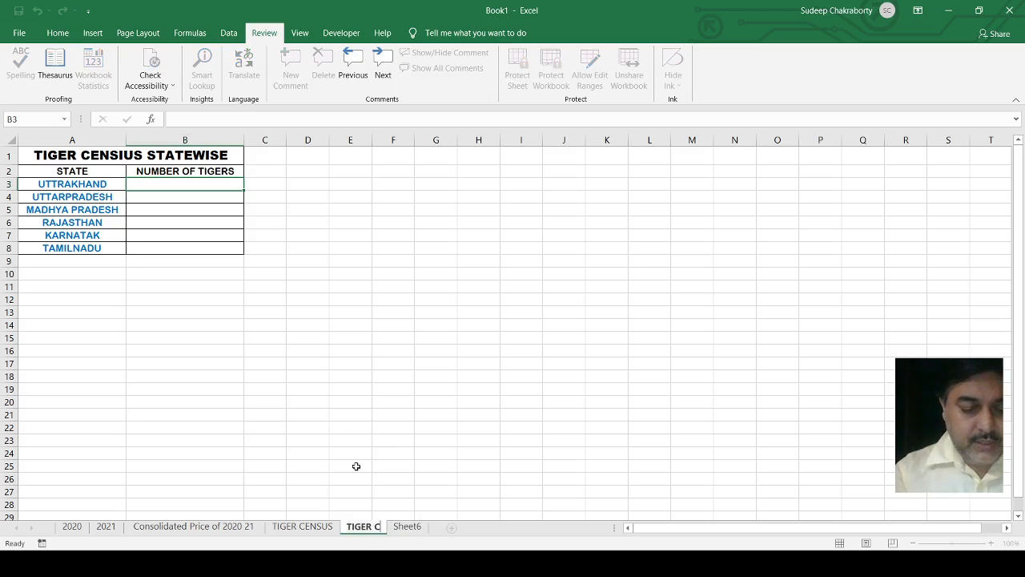
{"action": "type", "text": "ENSIUS"}
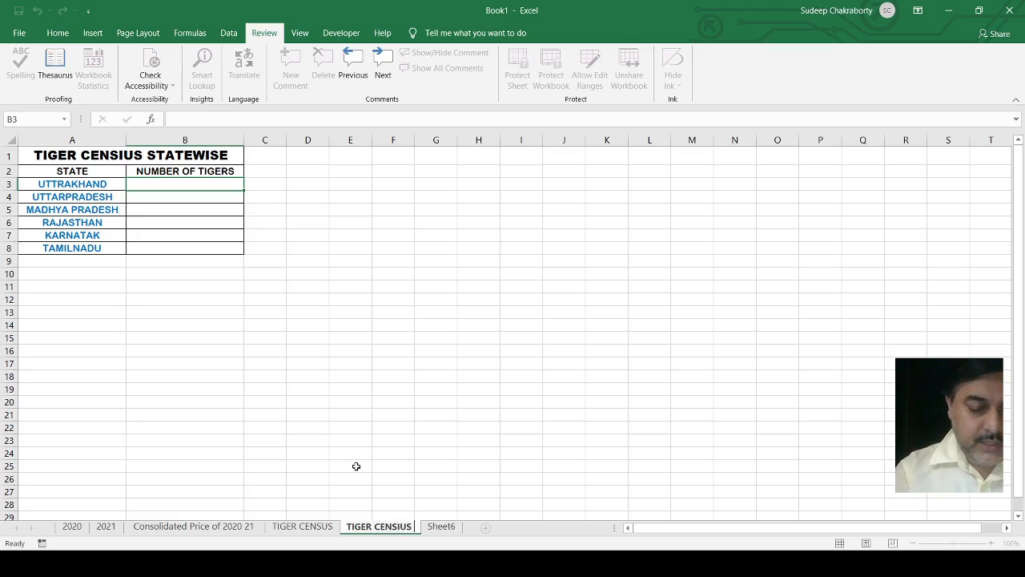
{"action": "type", "text": " STATEW"}
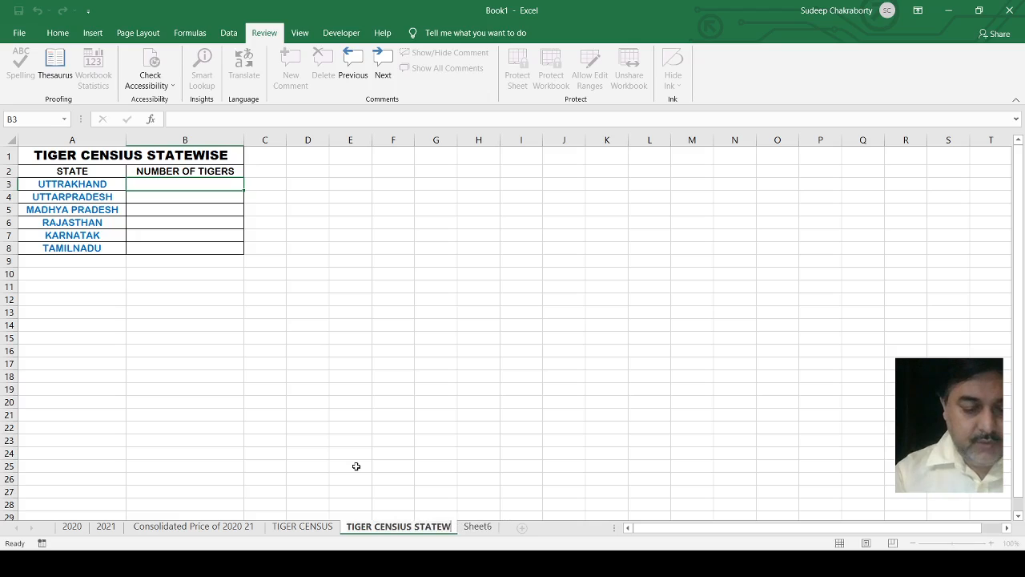
{"action": "type", "text": "ISE"}
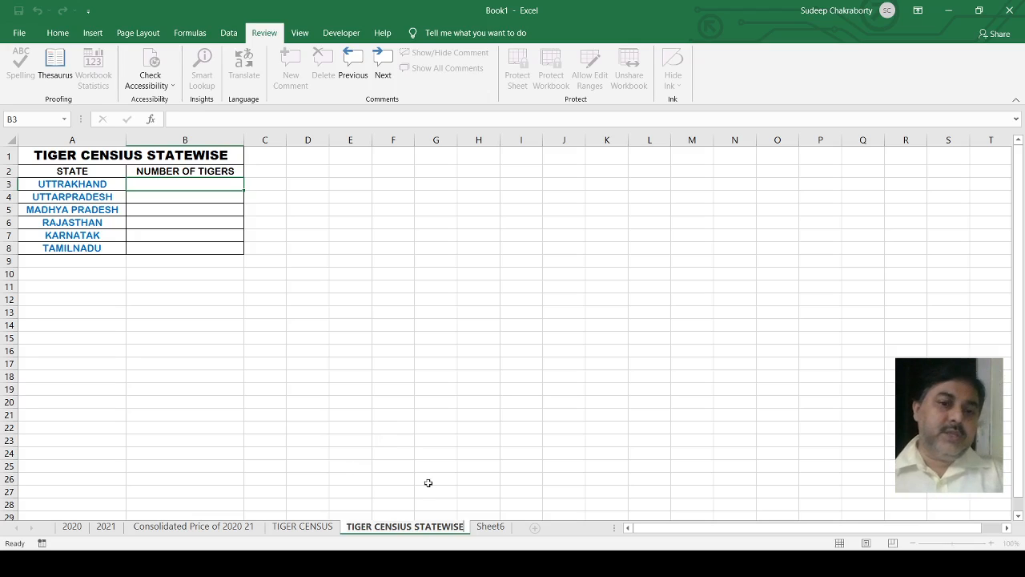
{"action": "left_click", "coordinate": [359, 443]}
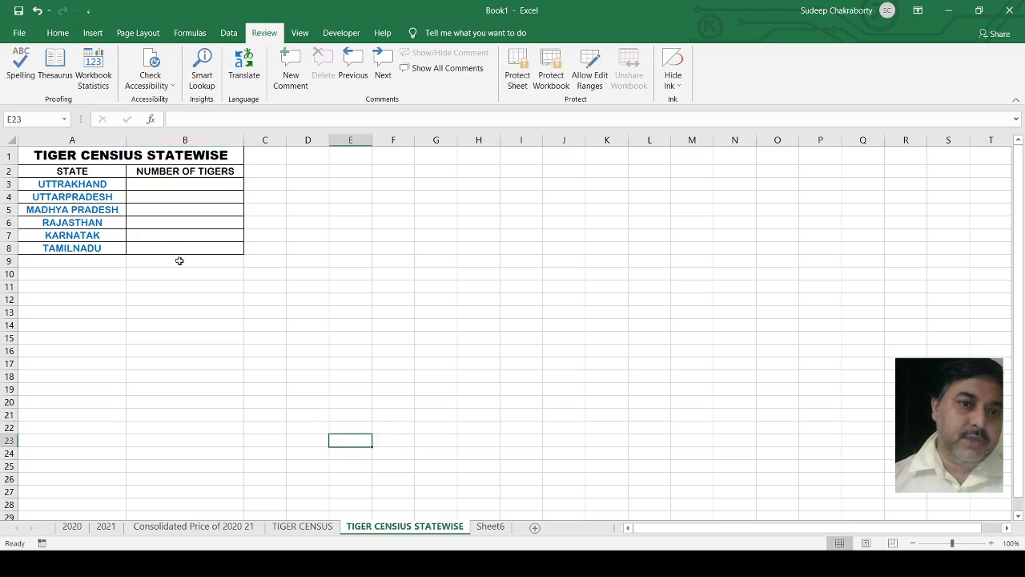
Start the UTTRAKHAND total in cell B3 with a sum referencing the other sheet: =SUM('TIGER CENSUS'!
{"action": "left_click", "coordinate": [144, 184]}
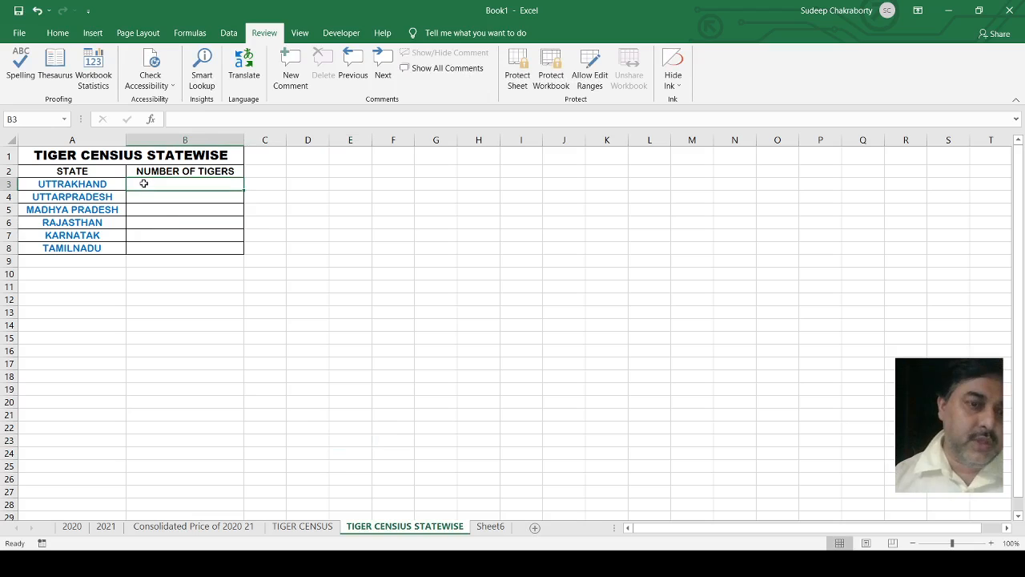
{"action": "type", "text": "="}
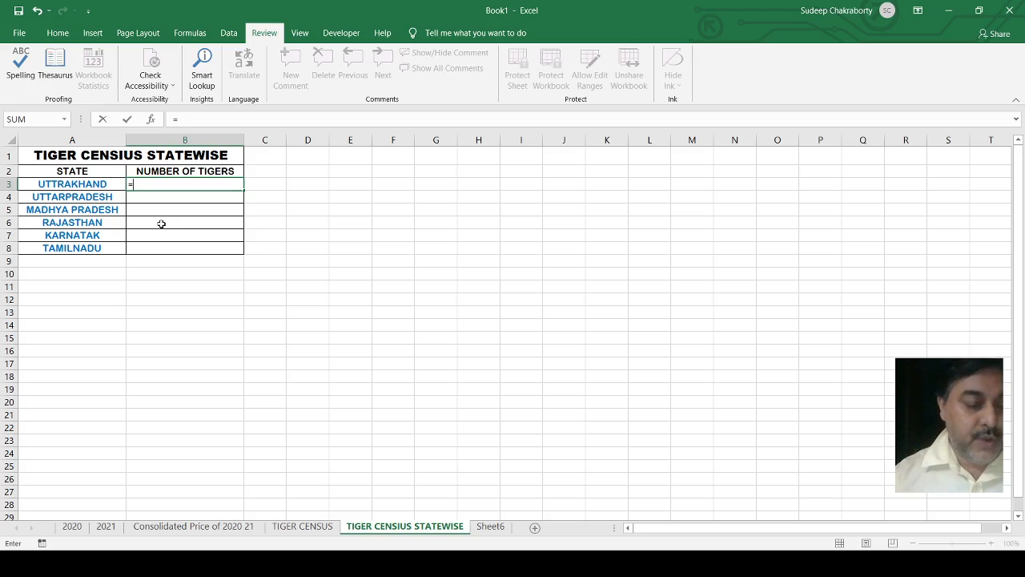
{"action": "type", "text": "SUM"}
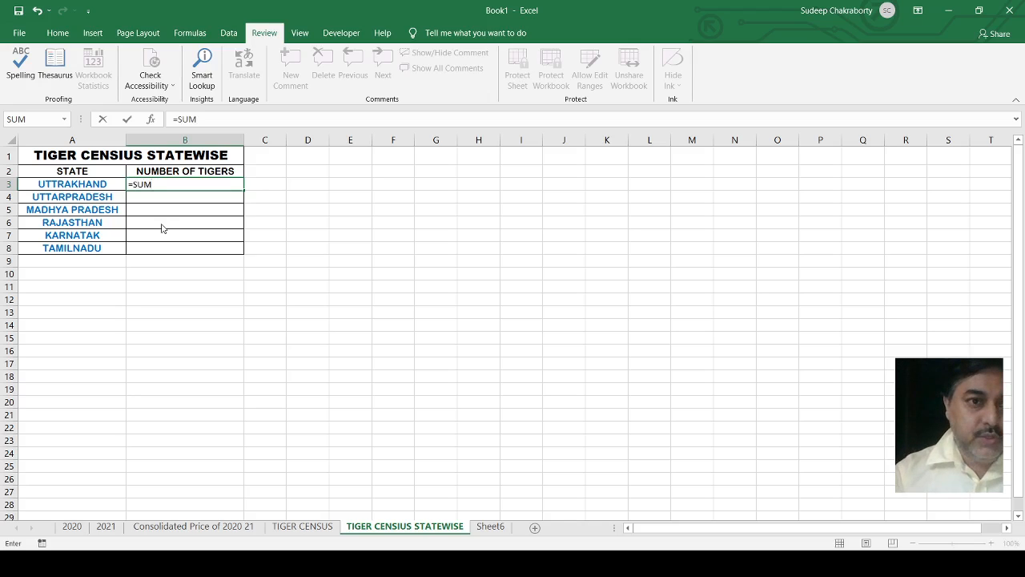
{"action": "type", "text": "("}
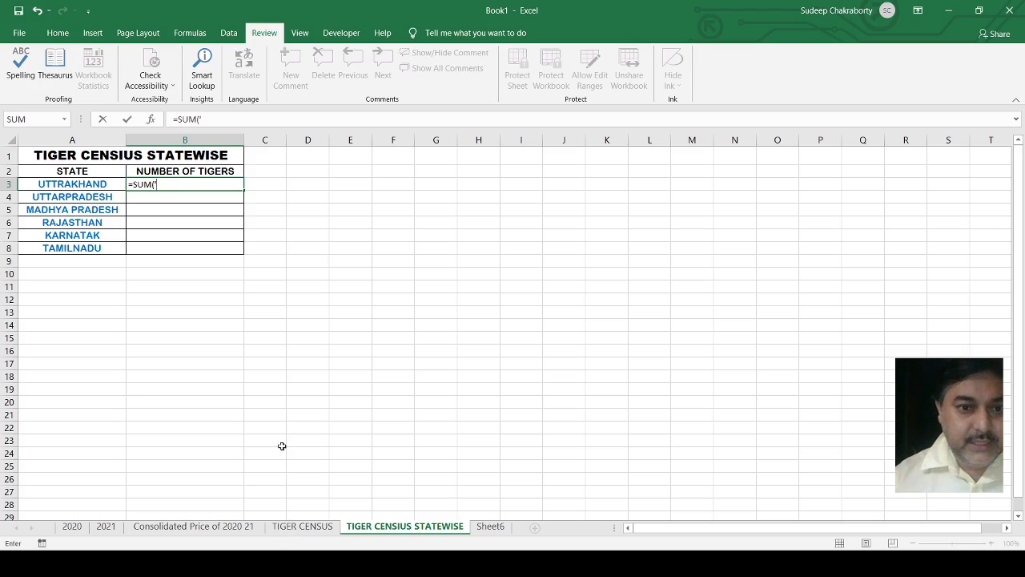
{"action": "type", "text": "TIGER"}
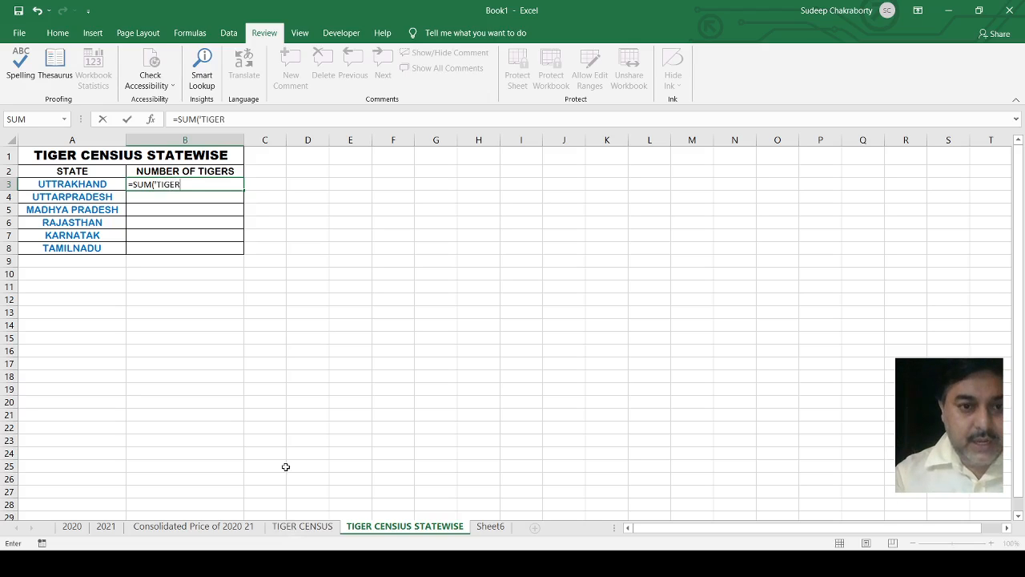
{"action": "type", "text": " C"}
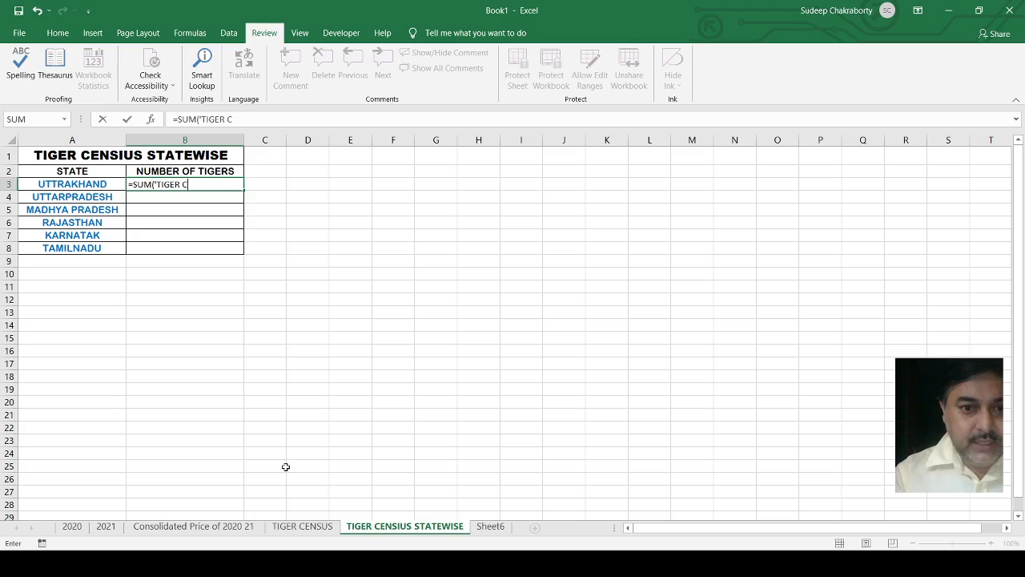
{"action": "type", "text": "ENSUS"}
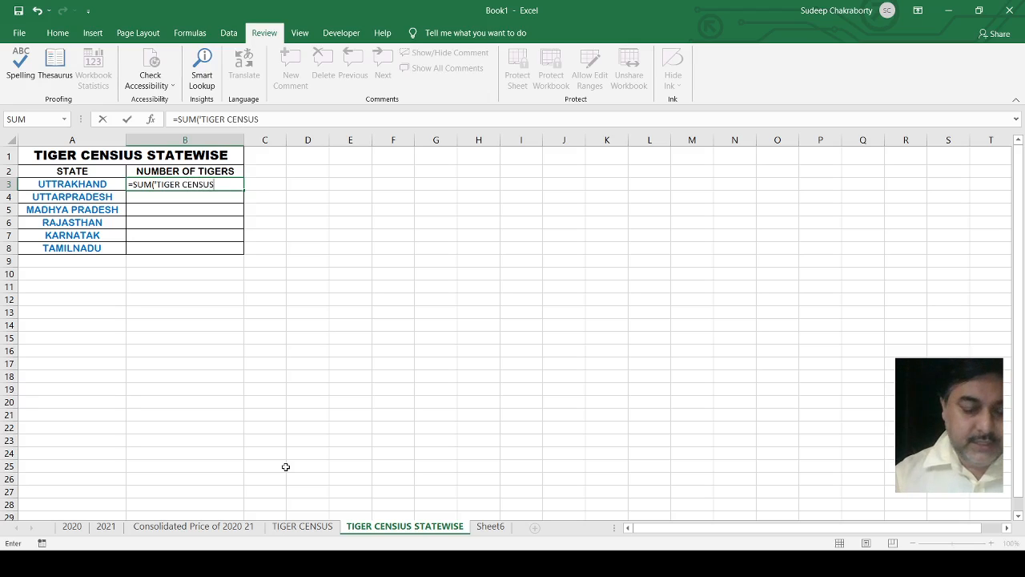
{"action": "type", "text": "'!"}
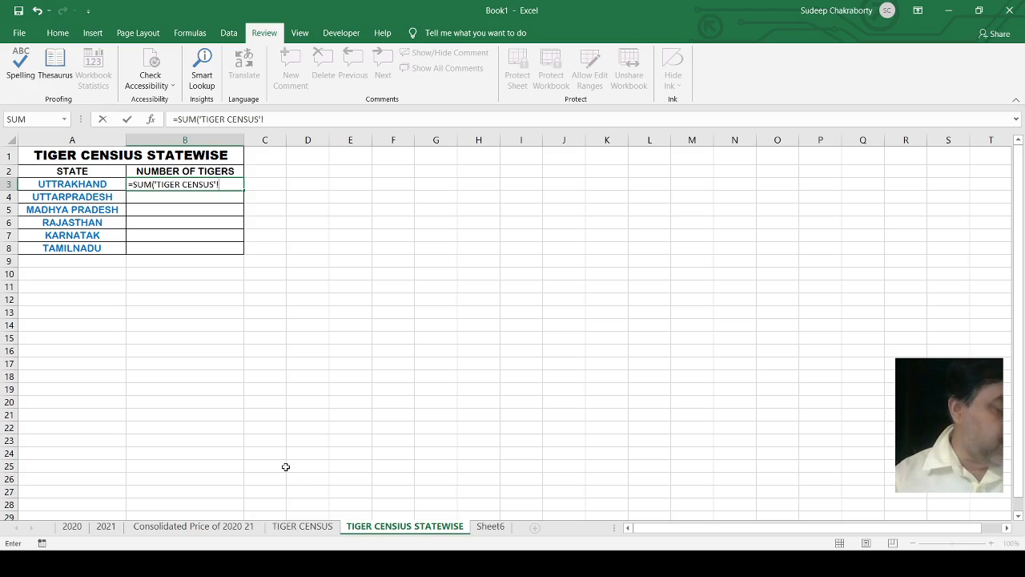
{"action": "left_click", "coordinate": [305, 527]}
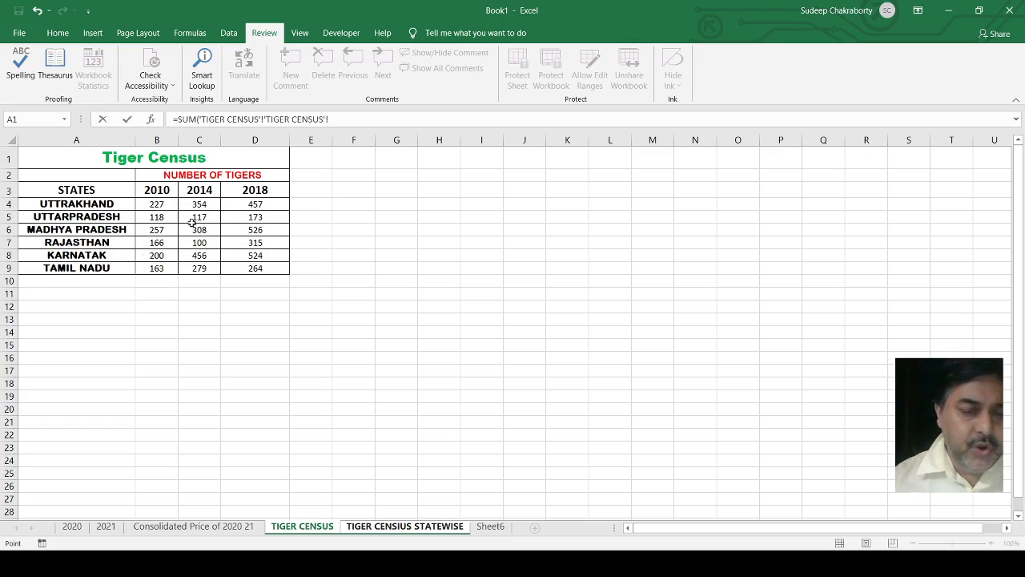
{"action": "left_click", "coordinate": [397, 527]}
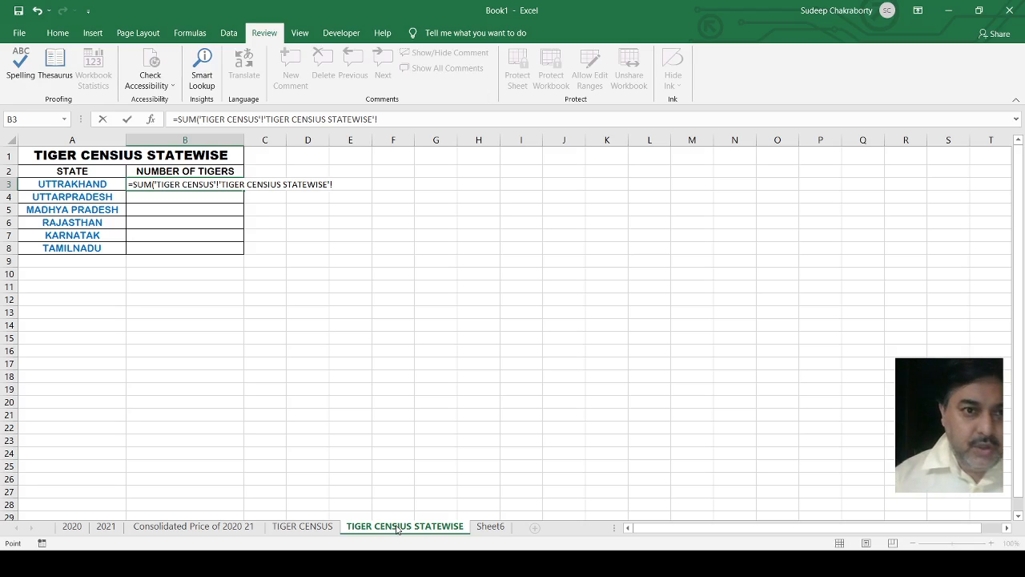
{"action": "key", "text": "BackSpace"}
{"action": "key", "text": "BackSpace"}
{"action": "key", "text": "BackSpace"}
{"action": "key", "text": "BackSpace"}
{"action": "key", "text": "BackSpace"}
{"action": "key", "text": "BackSpace"}
{"action": "key", "text": "BackSpace"}
{"action": "key", "text": "BackSpace"}
{"action": "key", "text": "BackSpace"}
{"action": "key", "text": "BackSpace"}
{"action": "key", "text": "BackSpace"}
{"action": "key", "text": "BackSpace"}
{"action": "key", "text": "BackSpace"}
{"action": "key", "text": "BackSpace"}
{"action": "key", "text": "BackSpace"}
{"action": "key", "text": "BackSpace"}
{"action": "key", "text": "BackSpace"}
{"action": "key", "text": "BackSpace"}
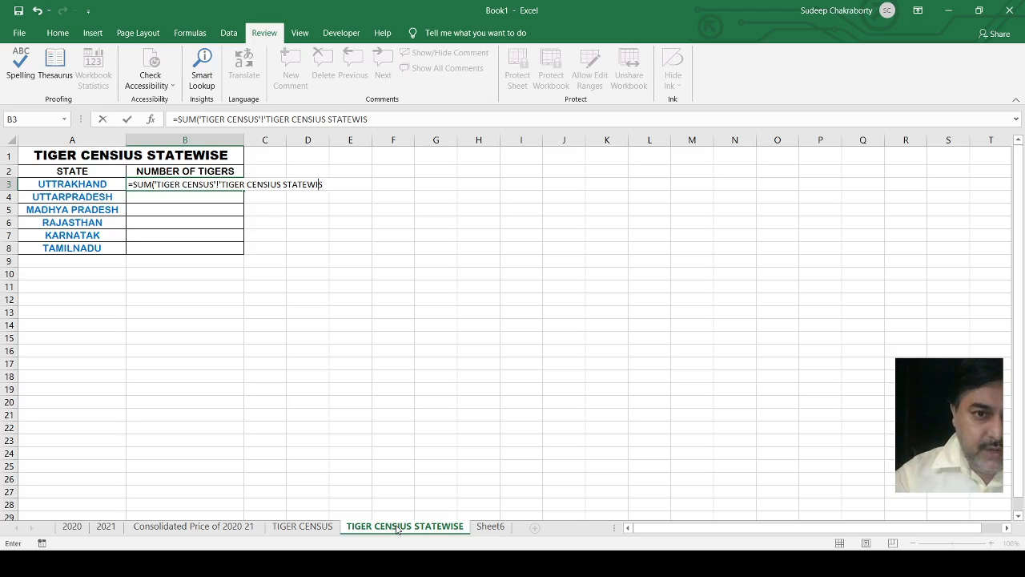
{"action": "key", "text": "BackSpace"}
{"action": "key", "text": "BackSpace"}
{"action": "key", "text": "BackSpace"}
{"action": "key", "text": "BackSpace"}
{"action": "key", "text": "BackSpace"}
{"action": "key", "text": "BackSpace"}
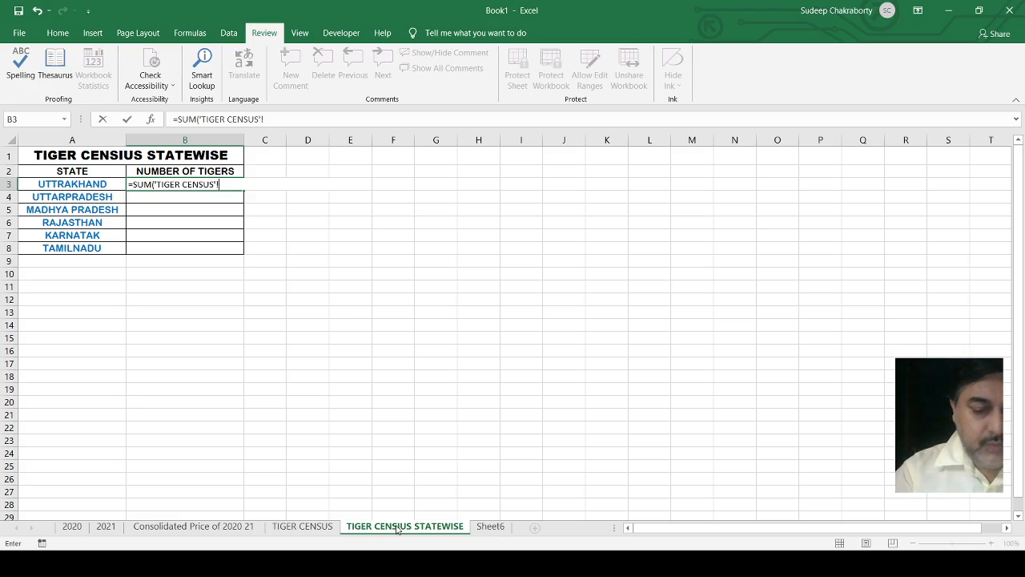
Complete the UTTRAKHAND total in B3 by summing the range B4:D4 of the TIGER CENSUS sheet.
{"action": "type", "text": "B4"}
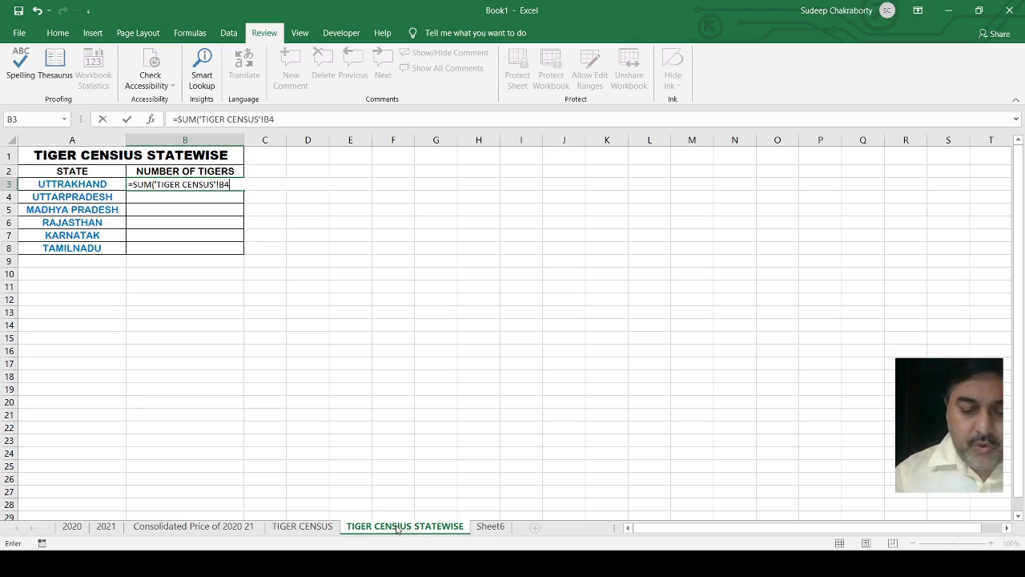
{"action": "type", "text": ":D"}
{"action": "type", "text": "4"}
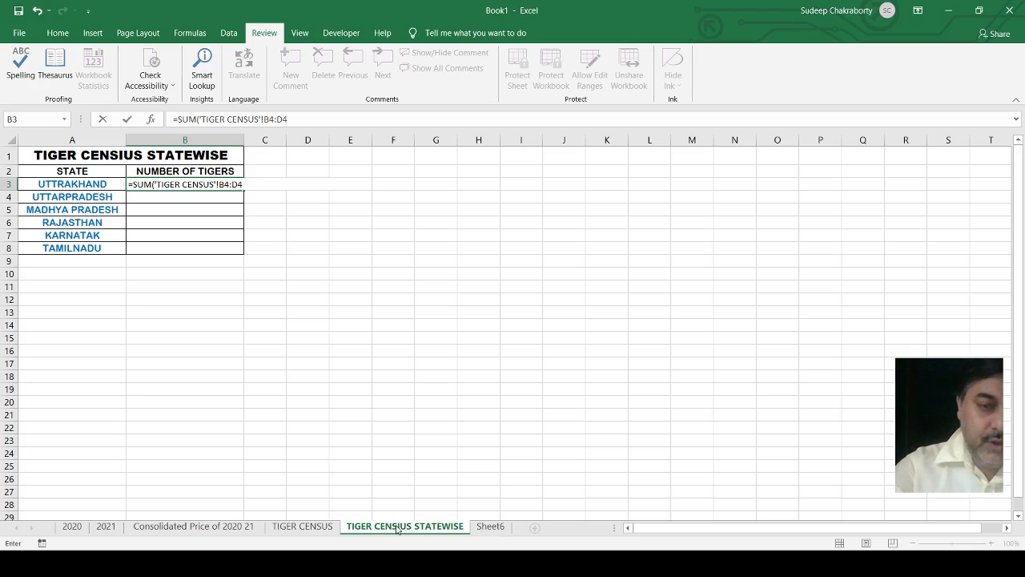
{"action": "type", "text": ")"}
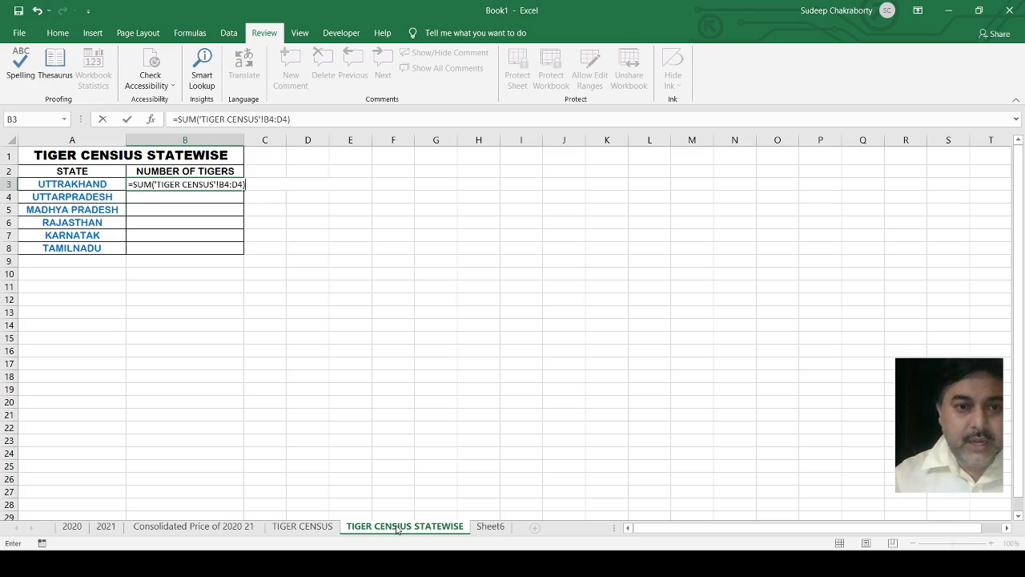
{"action": "key", "text": "Return"}
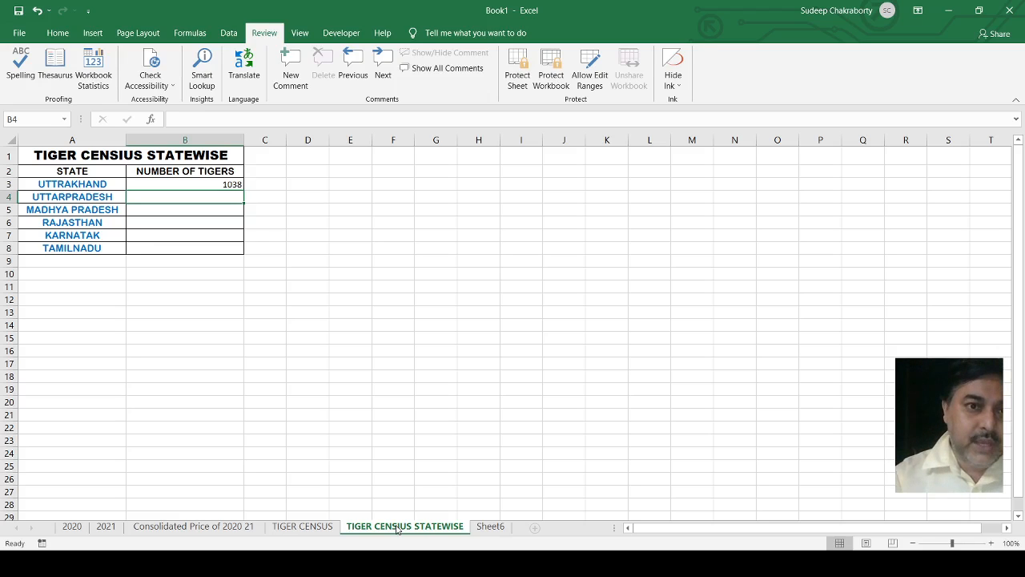
Start the UTTARPRADESH total in B4 as a sum of B5:D5 on the TIGER CENSUS sheet and copy that reference from the formula.
{"action": "type", "text": "=S"}
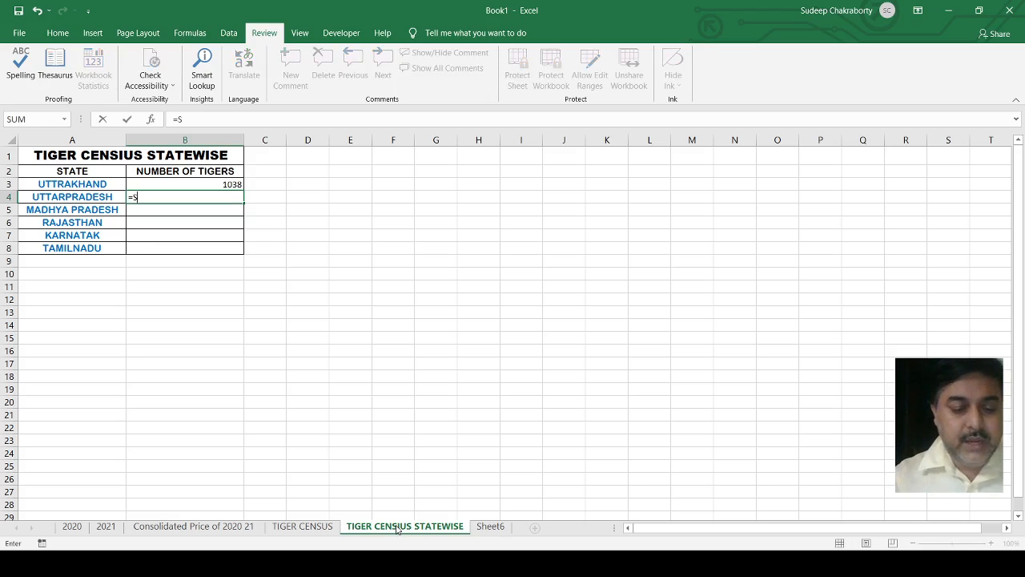
{"action": "type", "text": "UM("}
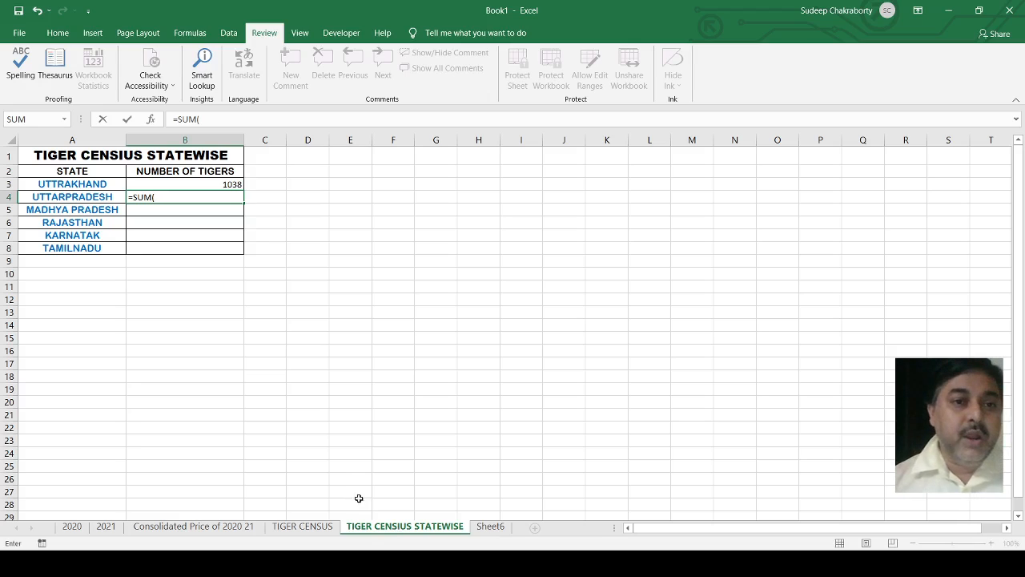
{"action": "left_click", "coordinate": [302, 527]}
{"action": "left_click_drag", "start_coordinate": [147, 219], "coordinate": [253, 219]}
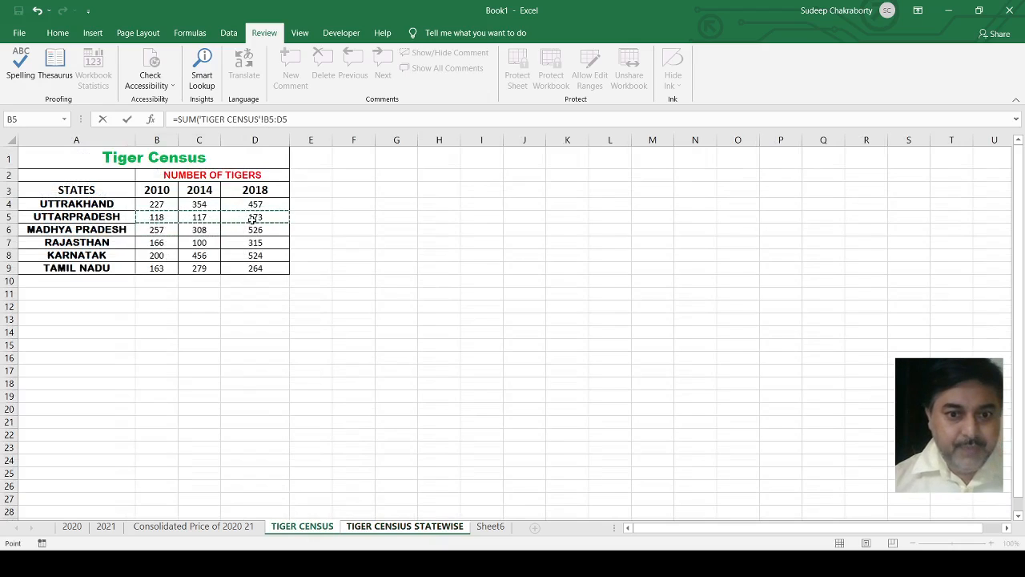
{"action": "left_click", "coordinate": [378, 528]}
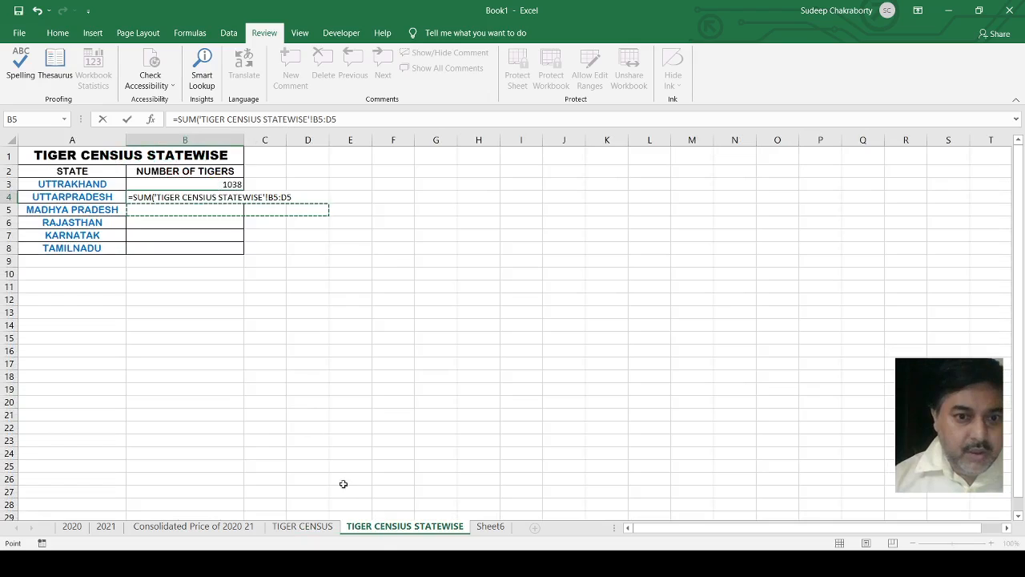
{"action": "left_click", "coordinate": [303, 526]}
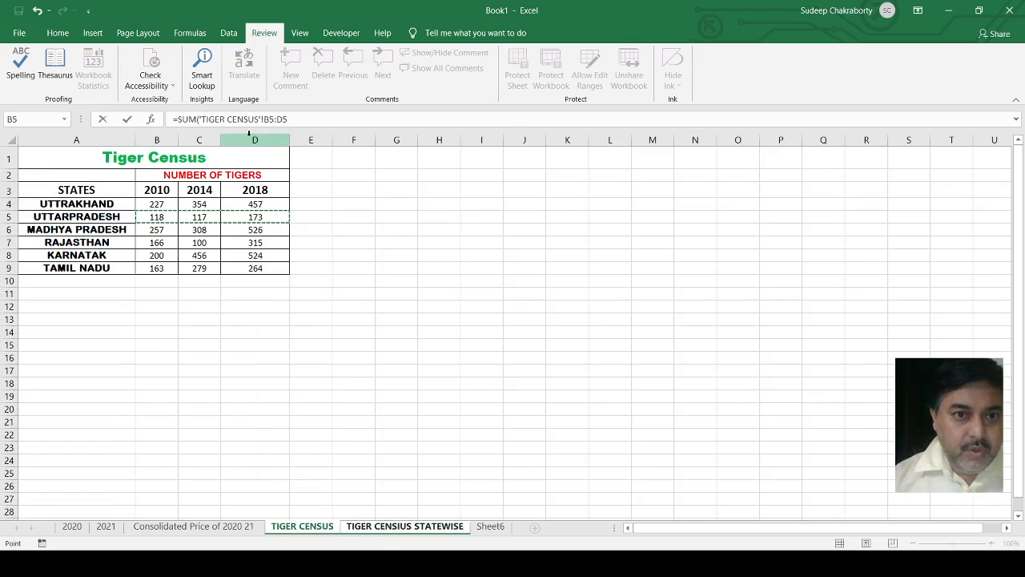
{"action": "left_click_drag", "start_coordinate": [287, 118], "coordinate": [198, 118]}
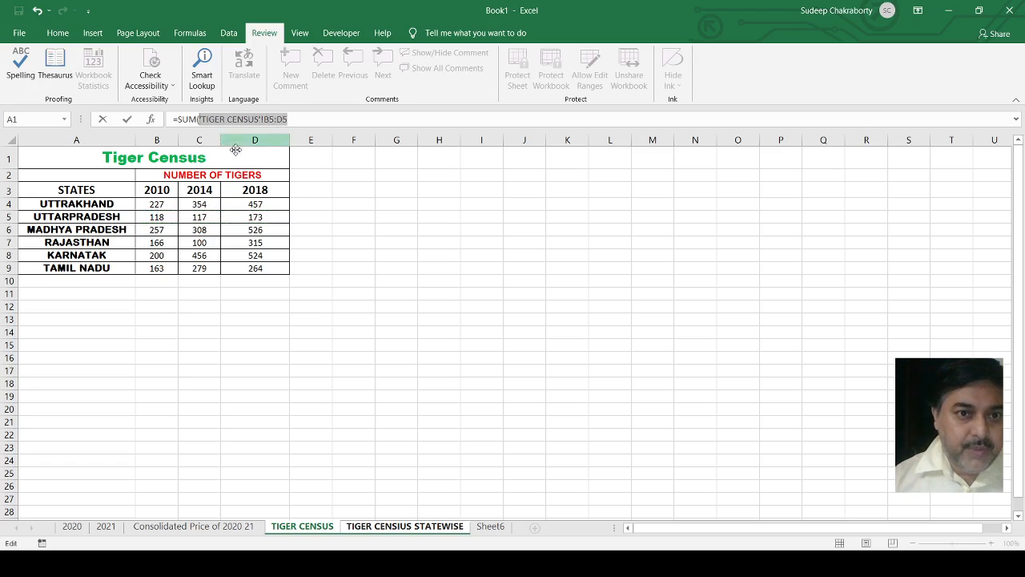
Replace the wrong sheet reference in the UTTARPRADESH formula with the copied one, completing =SUM('TIGER CENSUS'!B5:D5).
{"action": "left_click", "coordinate": [379, 529]}
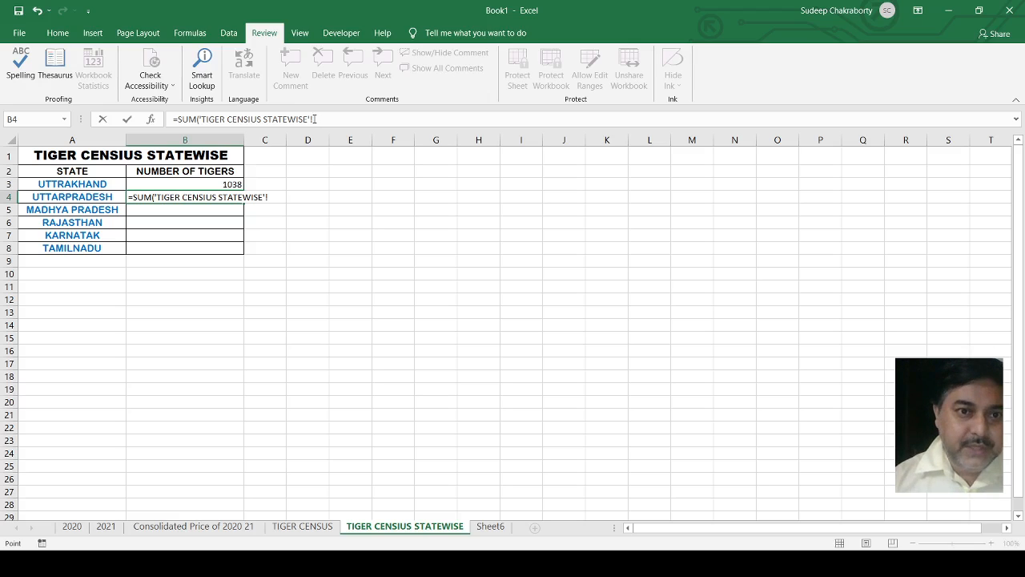
{"action": "left_click_drag", "start_coordinate": [314, 119], "coordinate": [200, 119]}
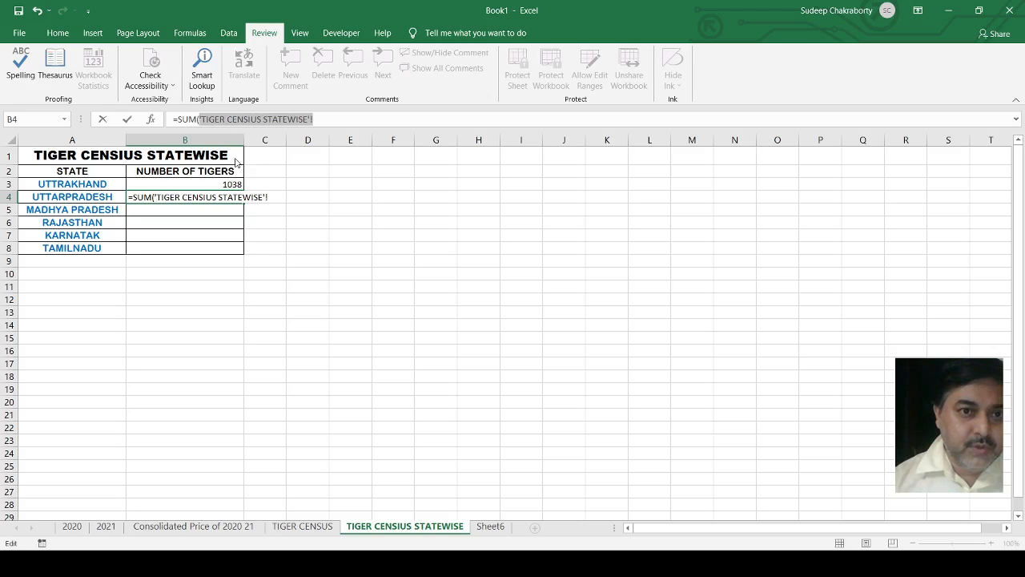
{"action": "key", "text": "ctrl+v"}
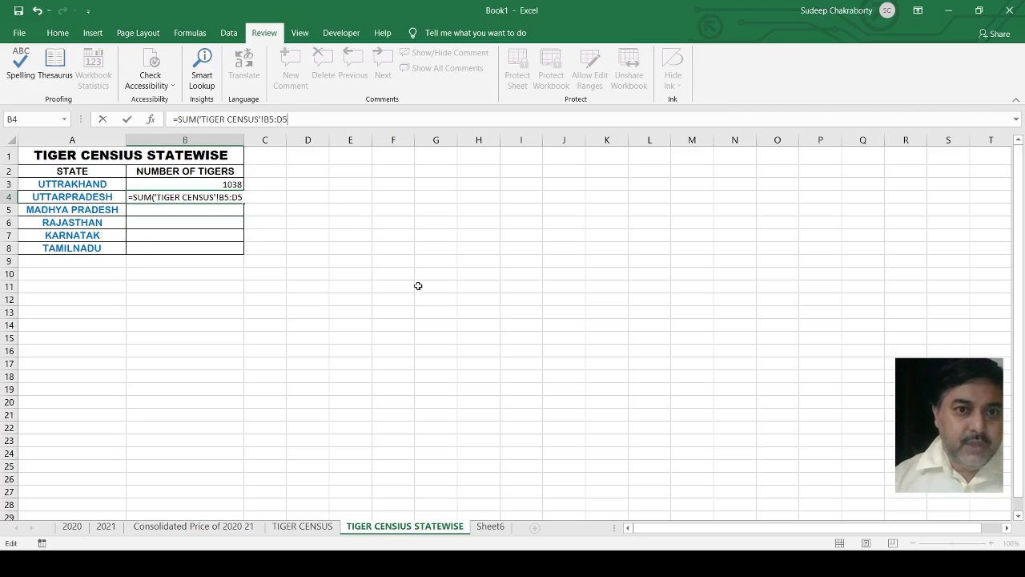
{"action": "type", "text": ")"}
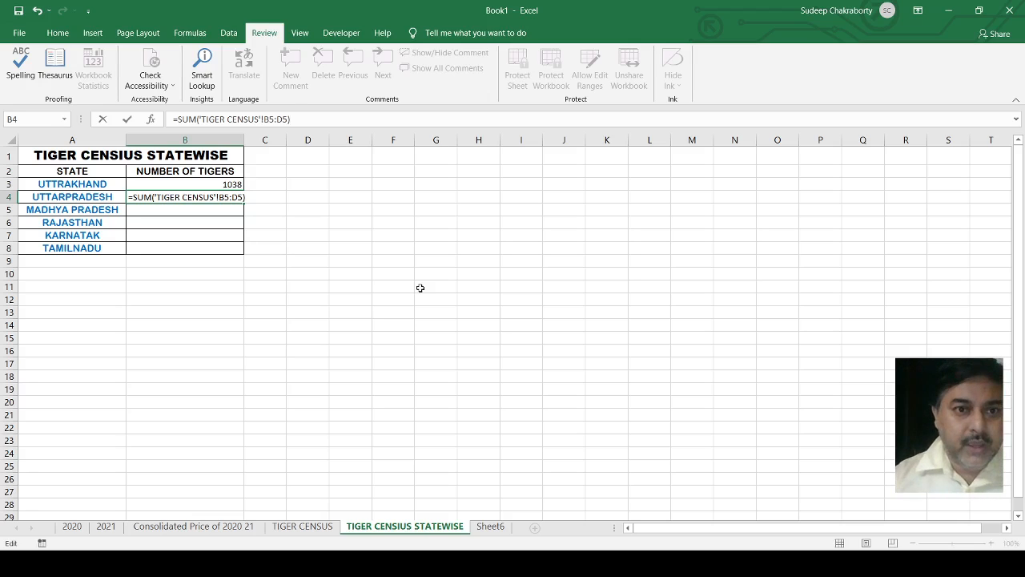
{"action": "key", "text": "Return"}
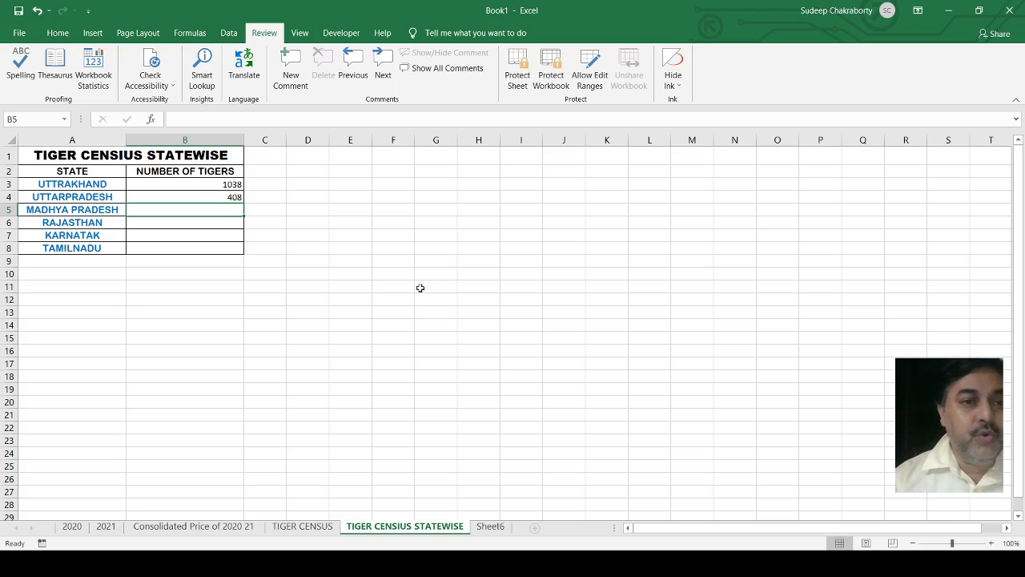
Show Sheet6 in Book1, then start a SUM formula for TOTAL AMOUNT OF FD in cell B2 of Book3's Sheet1.
{"action": "left_click", "coordinate": [490, 526]}
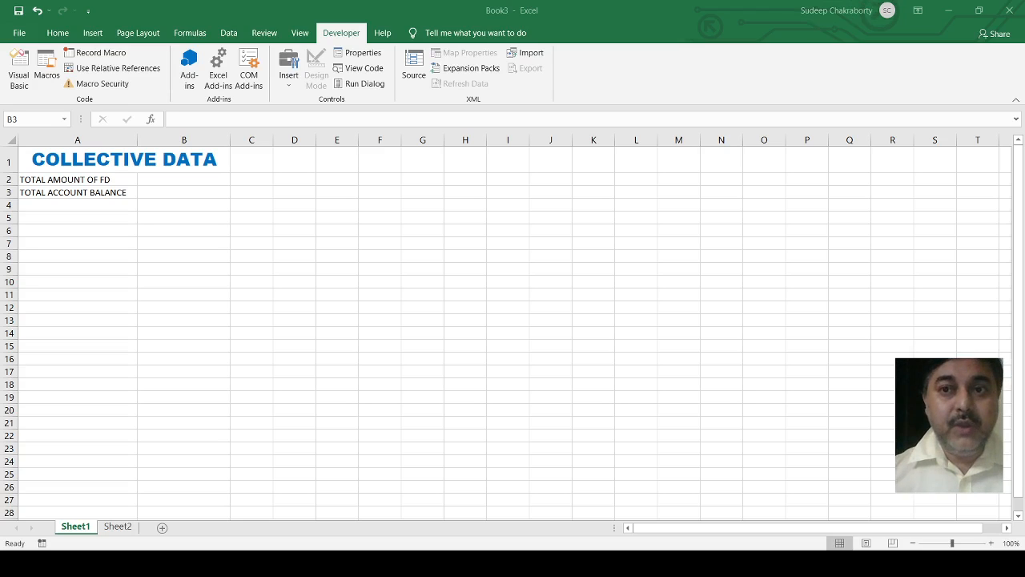
{"action": "left_click", "coordinate": [856, 23]}
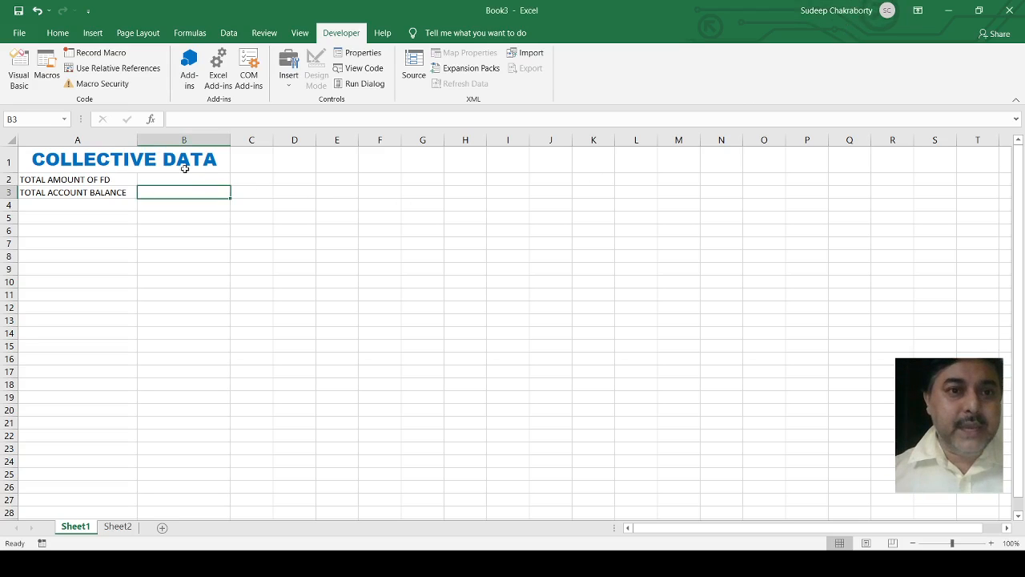
{"action": "left_click", "coordinate": [182, 174]}
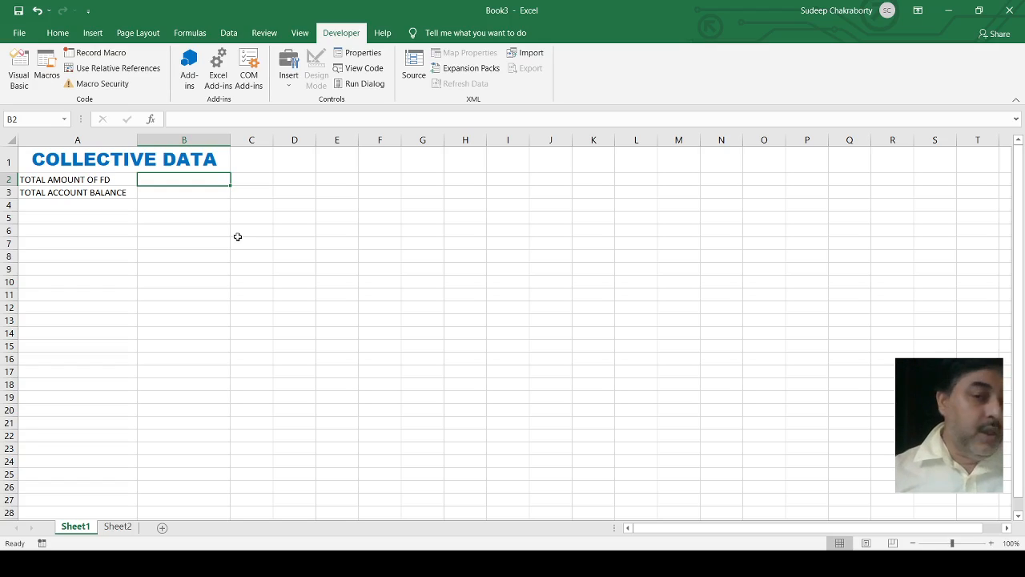
{"action": "type", "text": "="}
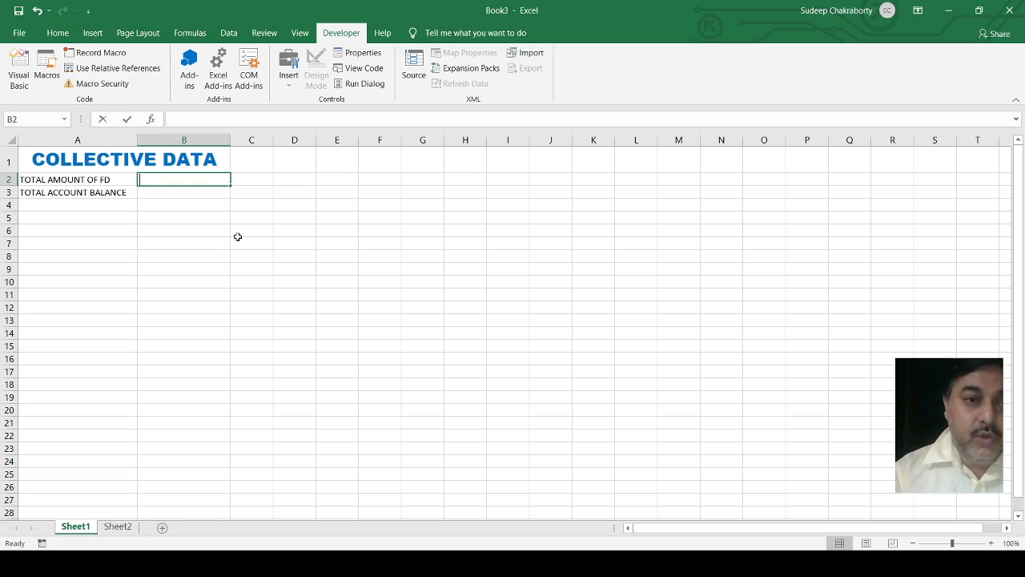
{"action": "type", "text": "SUM('"}
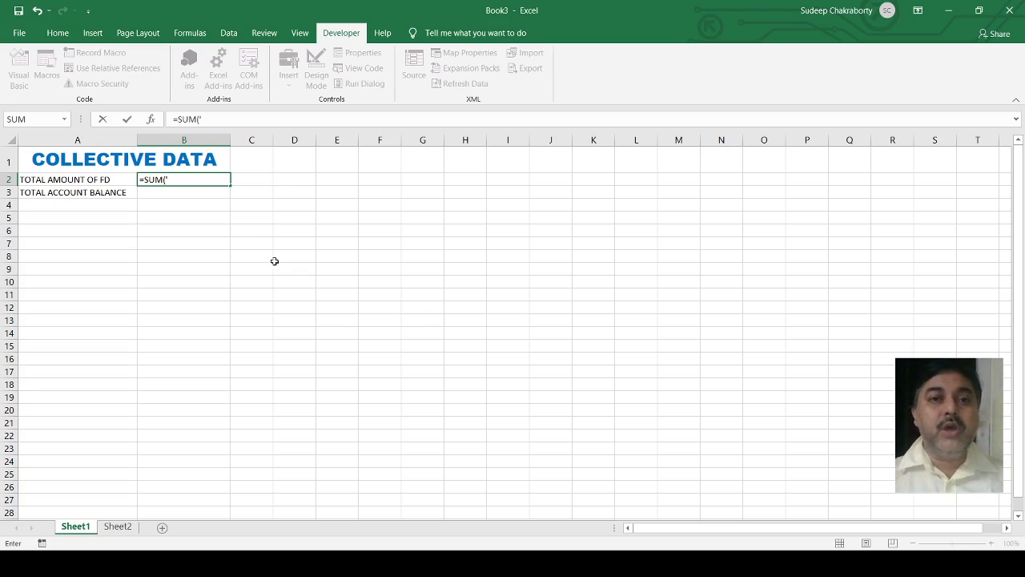
Reference the YES BANK FD amount in cell B2 of Book1's Sheet6 as the sum's first argument, [Book1]Sheet6!$B$2.
{"action": "left_click", "coordinate": [62, 36]}
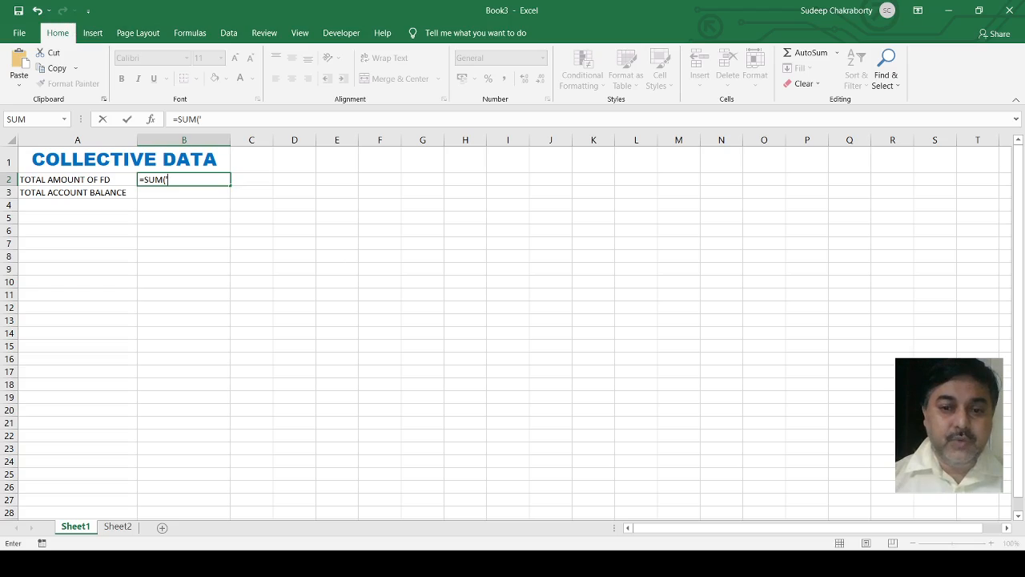
{"action": "key", "text": "alt+Tab"}
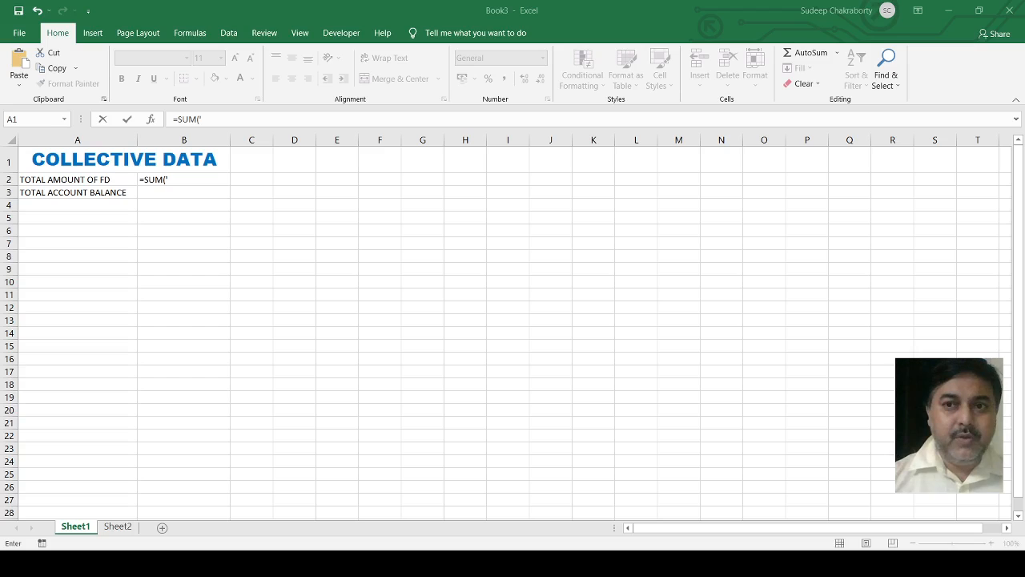
{"action": "left_click", "coordinate": [855, 21]}
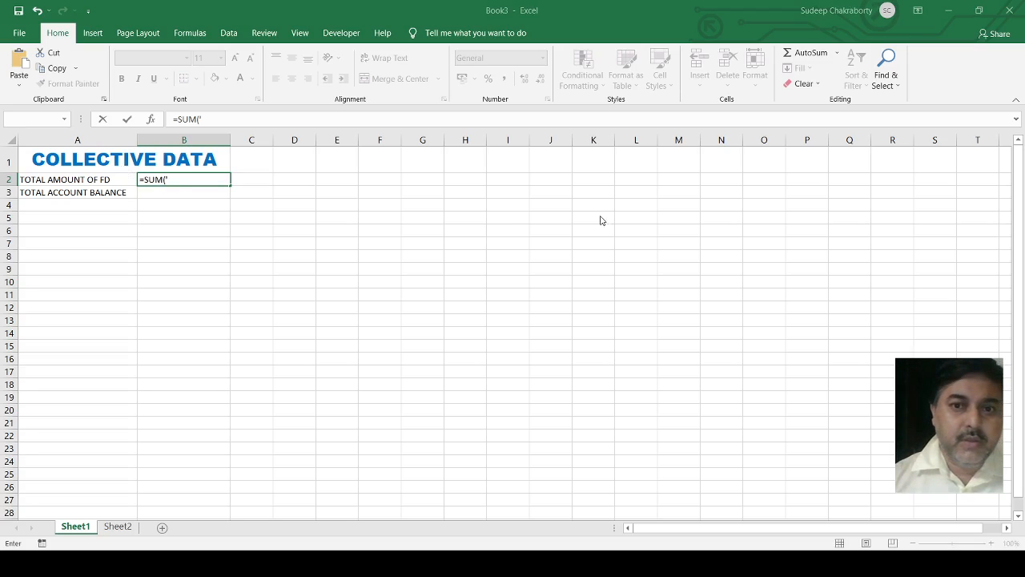
{"action": "key", "text": "F2"}
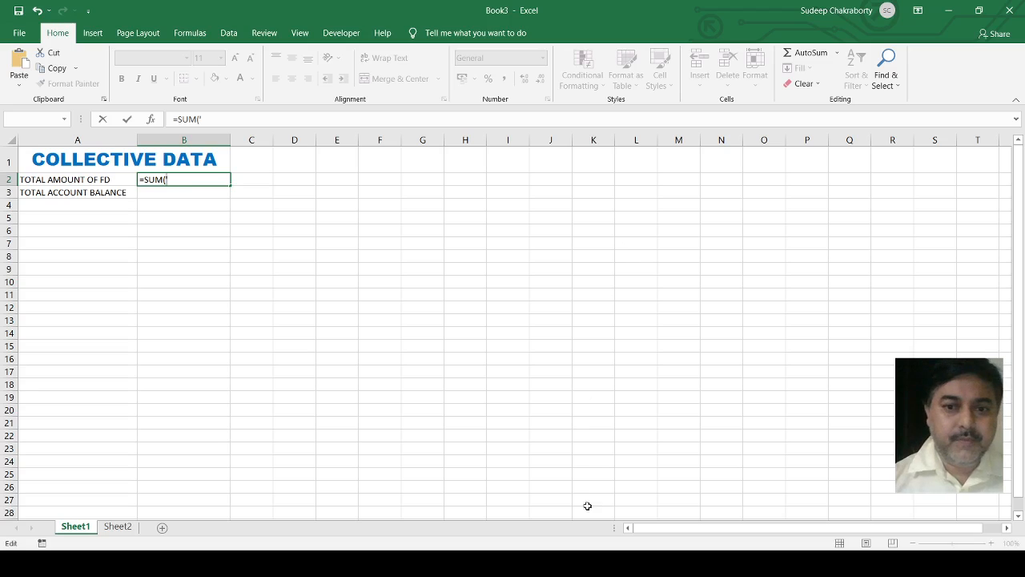
{"action": "left_click", "coordinate": [496, 515]}
{"action": "left_click", "coordinate": [123, 167]}
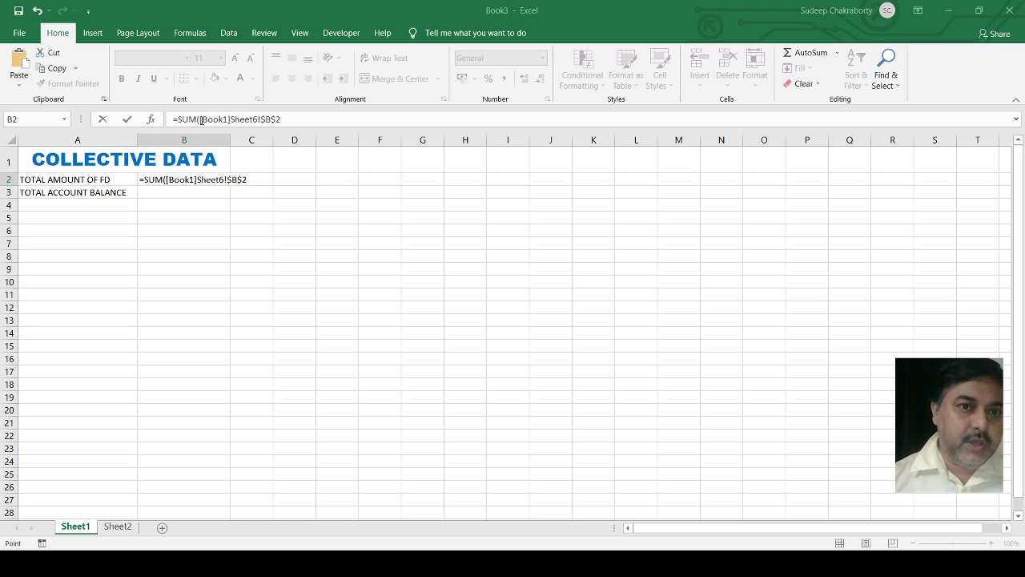
{"action": "left_click", "coordinate": [202, 121]}
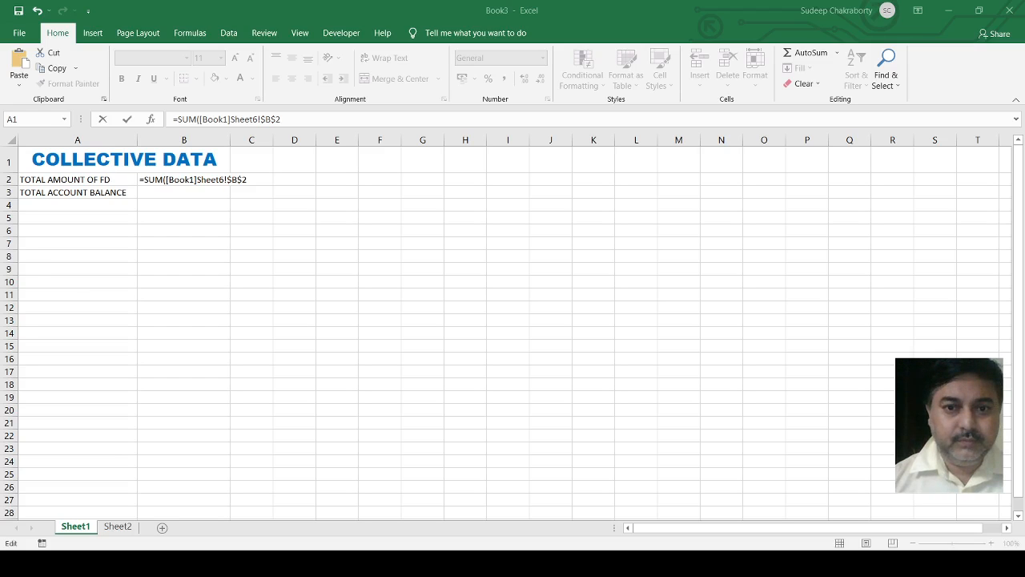
{"action": "key", "text": "alt+Tab"}
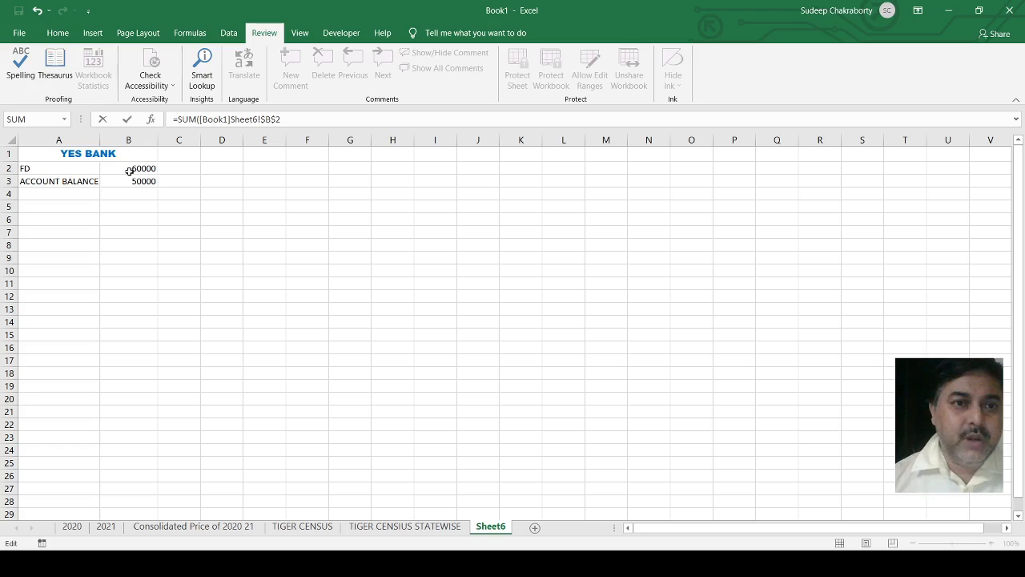
{"action": "left_click", "coordinate": [137, 168]}
{"action": "left_click_drag", "start_coordinate": [283, 118], "coordinate": [202, 119]}
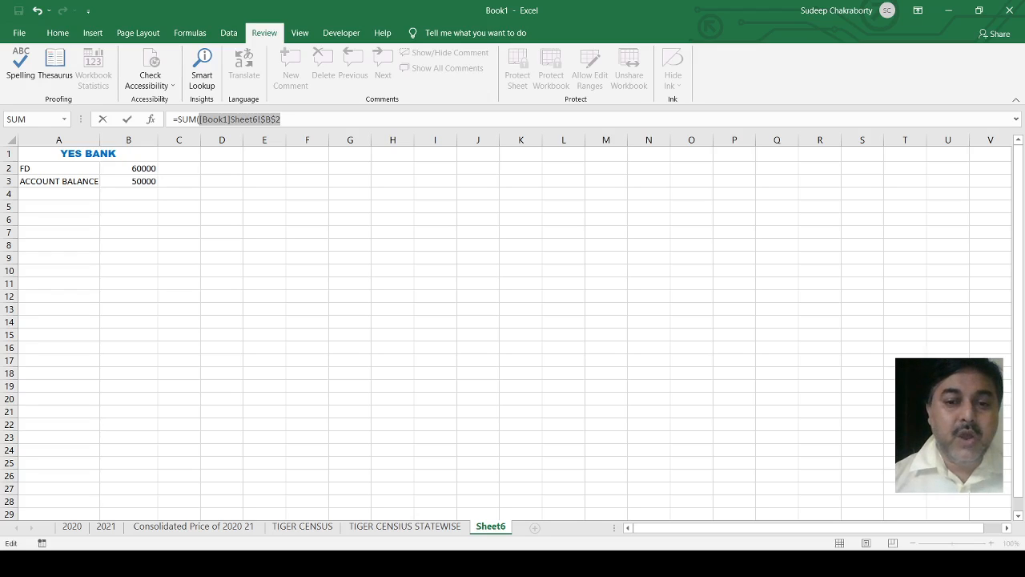
{"action": "key", "text": "alt+Tab"}
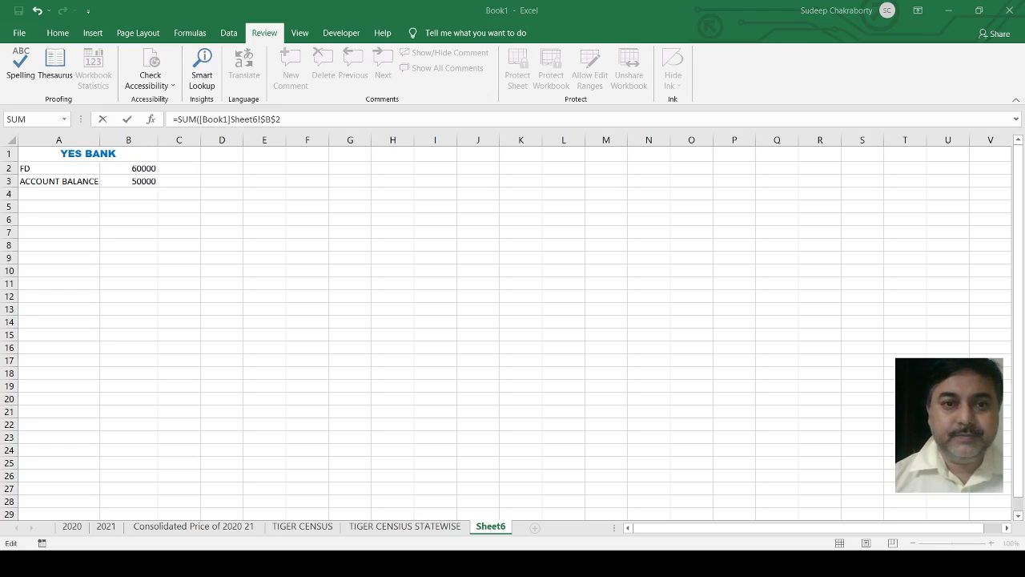
Add the SBI BANK FD amount in cell B2 of Book2's Sheet1 as the sum's second argument, [Book2]Sheet1!$B$2.
{"action": "type", "text": ","}
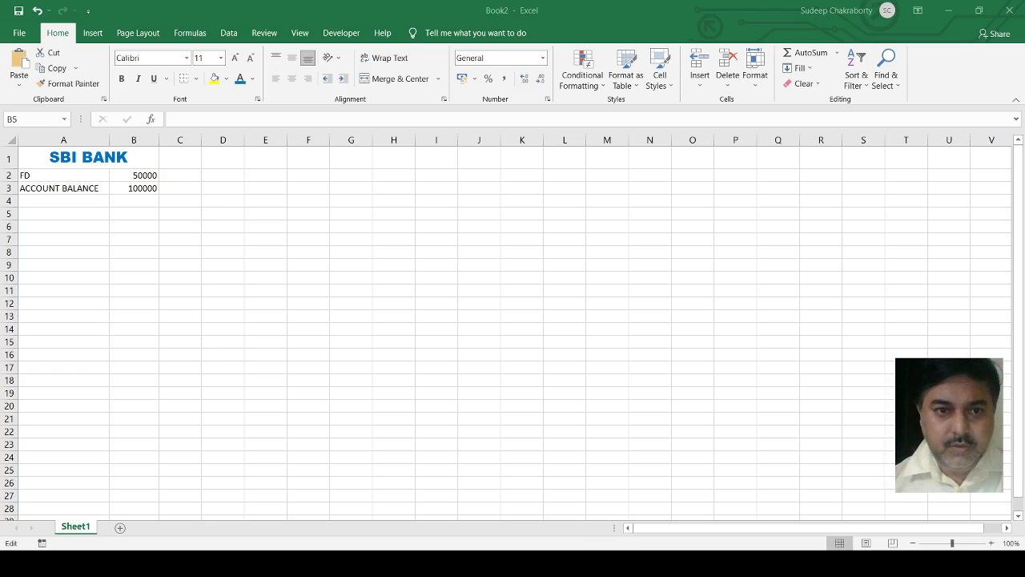
{"action": "left_click", "coordinate": [590, 511]}
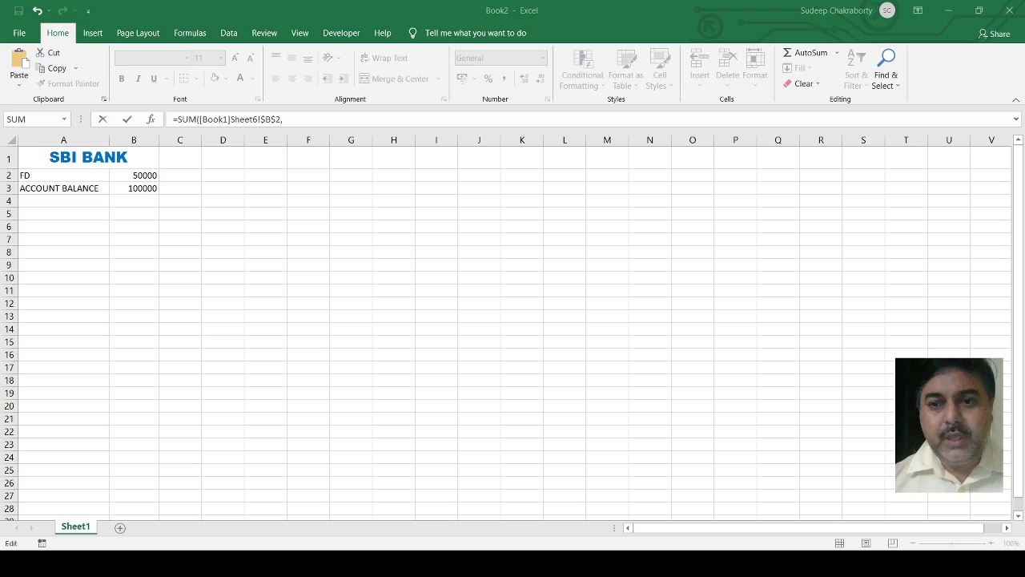
{"action": "left_click", "coordinate": [134, 175]}
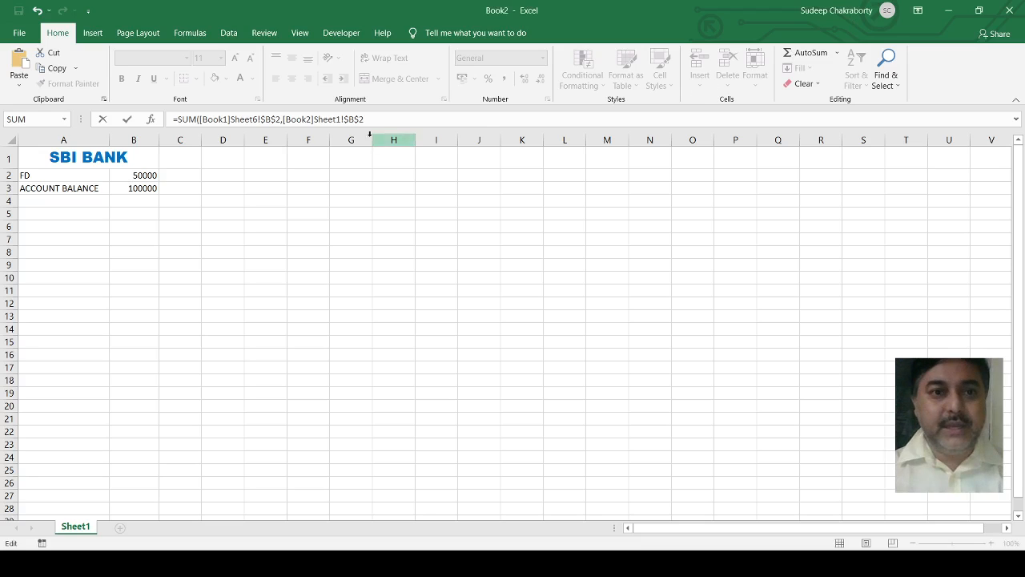
{"action": "left_click", "coordinate": [139, 175]}
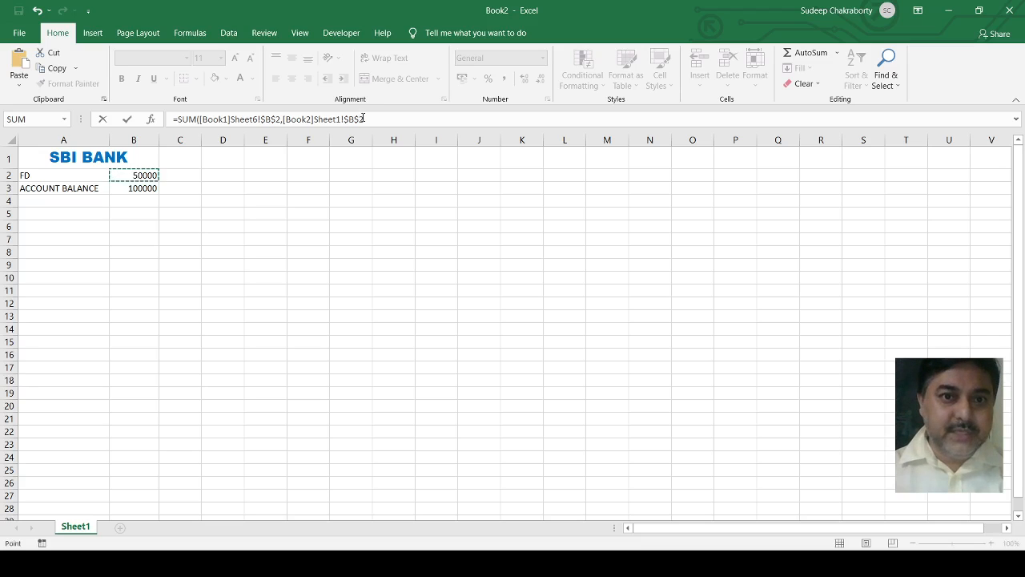
{"action": "left_click_drag", "start_coordinate": [363, 119], "coordinate": [285, 120]}
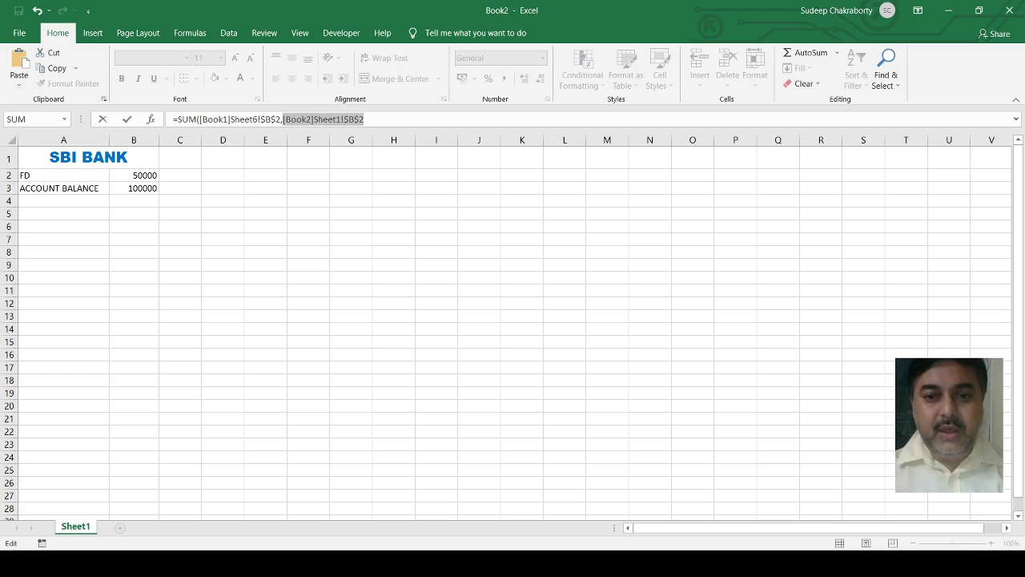
{"action": "left_click", "coordinate": [449, 563]}
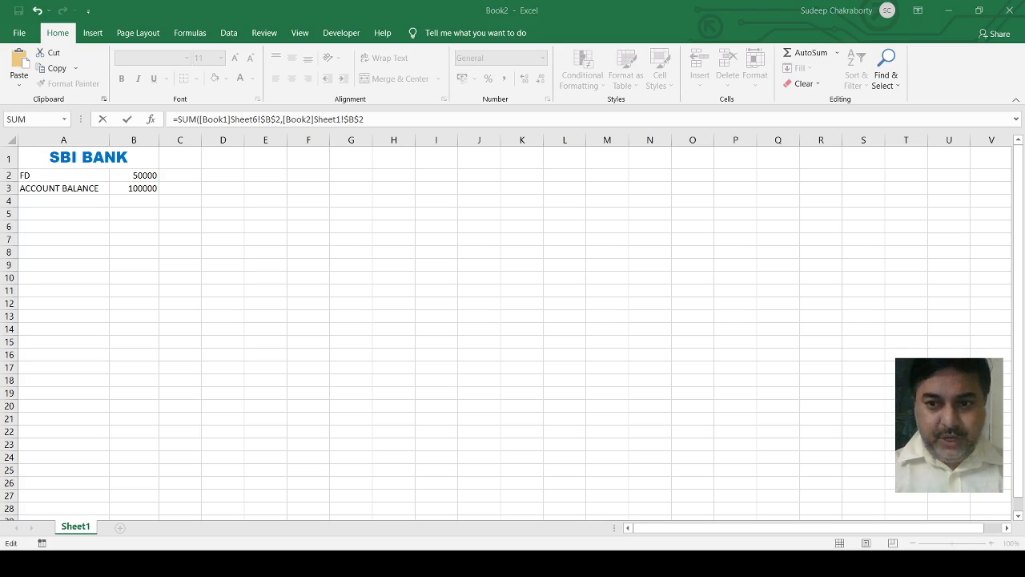
Return to Book3 and complete the TOTAL AMOUNT OF FD formula in B2 as =SUM([Book1]Sheet6!$B$2,[Book2]Sheet1!$B$2).
{"action": "key", "text": "alt+Tab"}
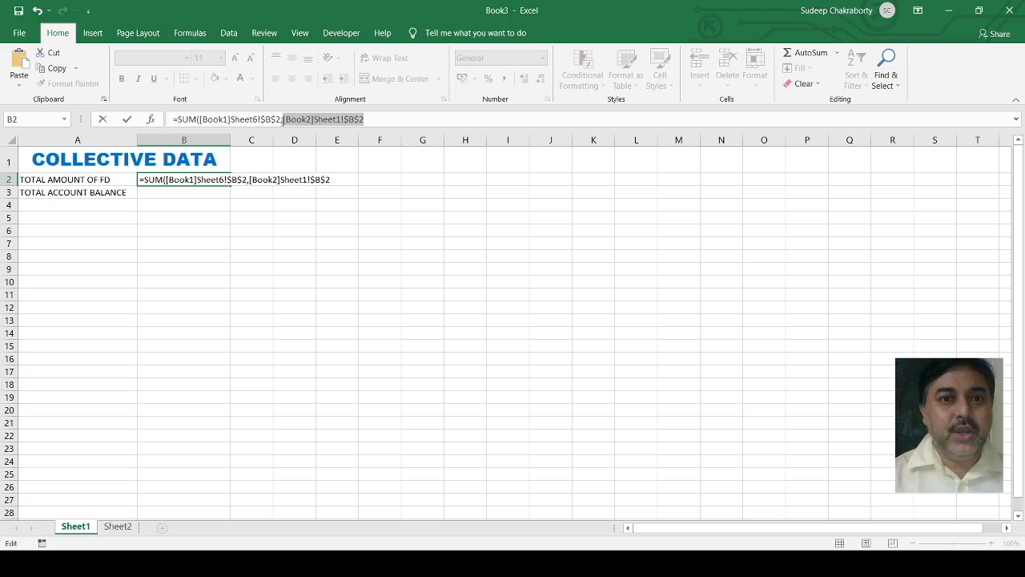
{"action": "left_click", "coordinate": [366, 119]}
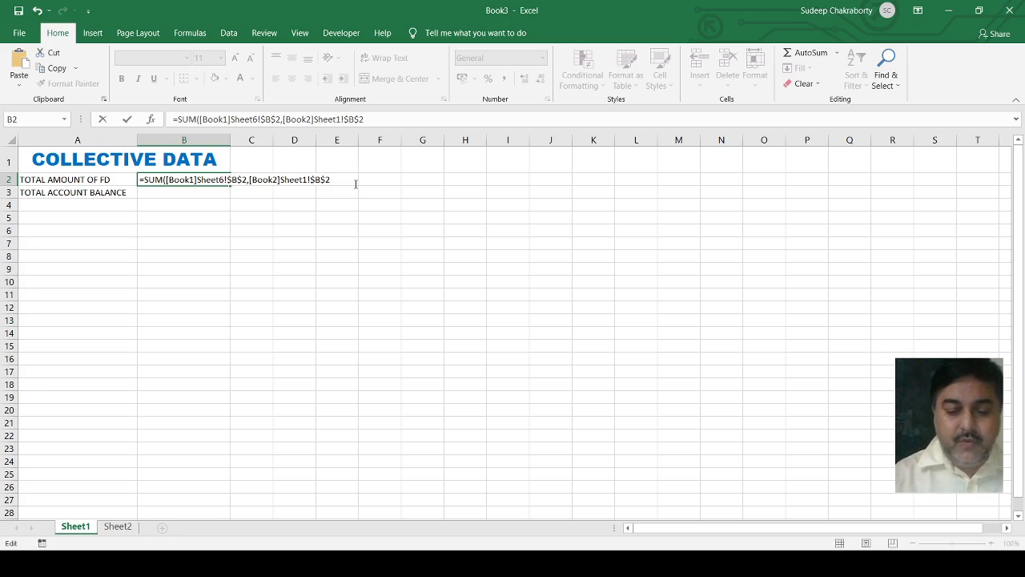
{"action": "type", "text": ")"}
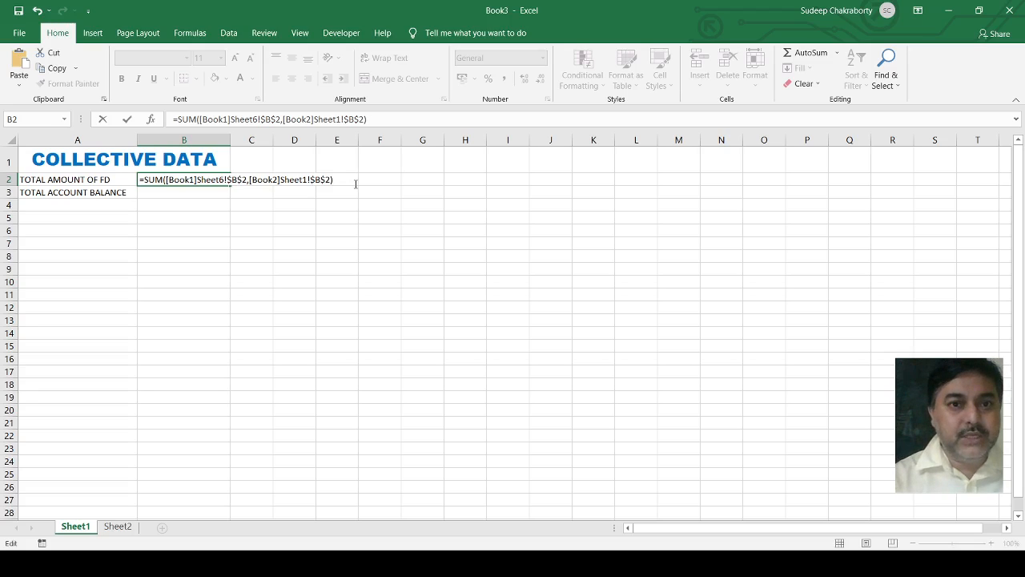
{"action": "key", "text": "Return"}
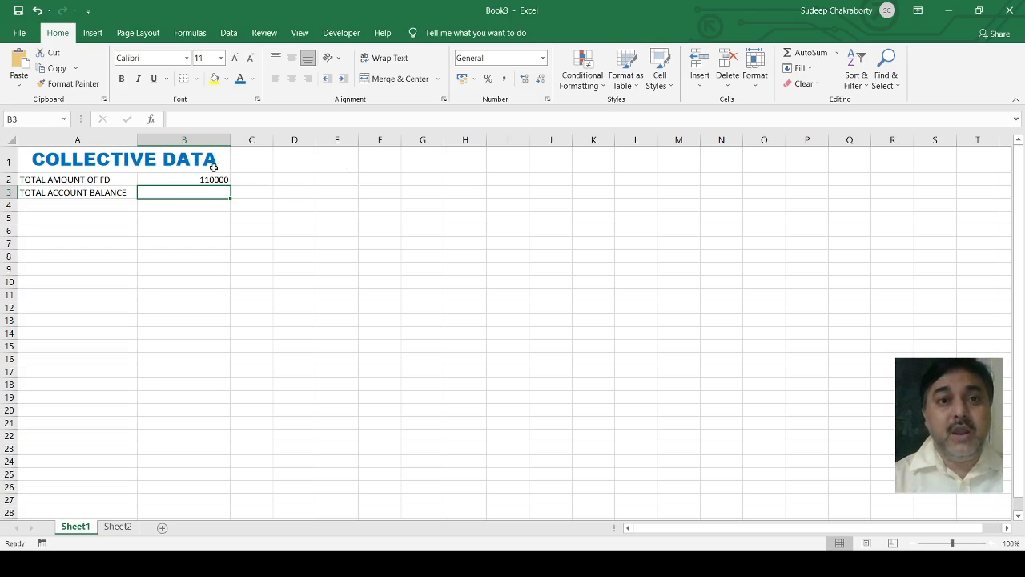
Enter the text COLLECTIVE DATA in cell D4 of Book3's Sheet1.
{"action": "left_click", "coordinate": [94, 35]}
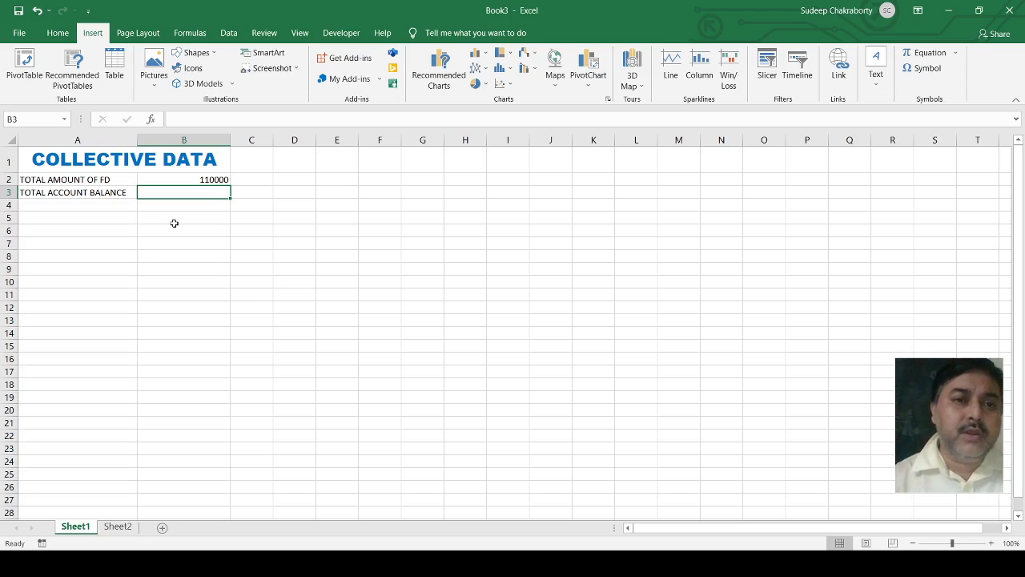
{"action": "left_click", "coordinate": [305, 207]}
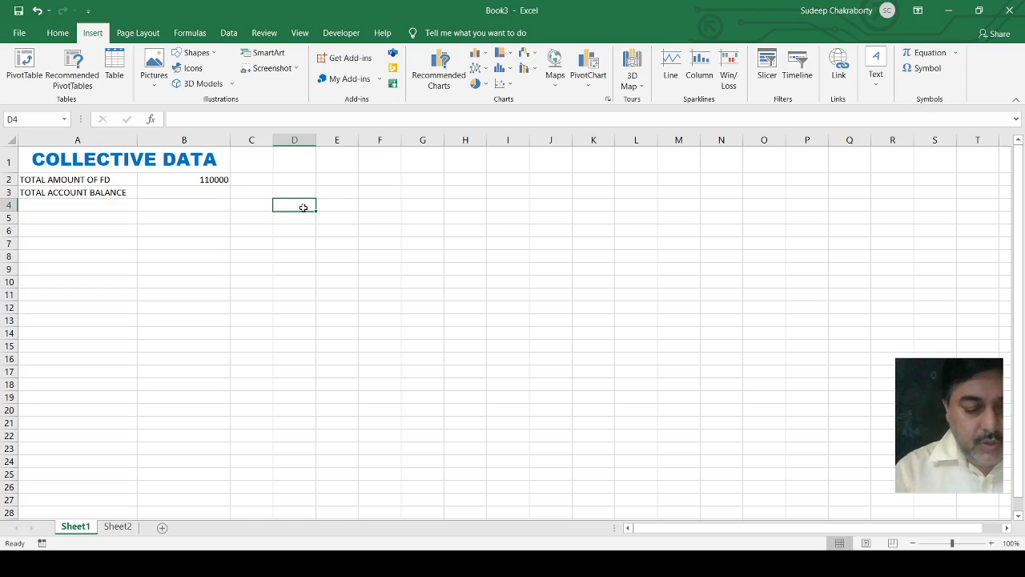
{"action": "type", "text": "c"}
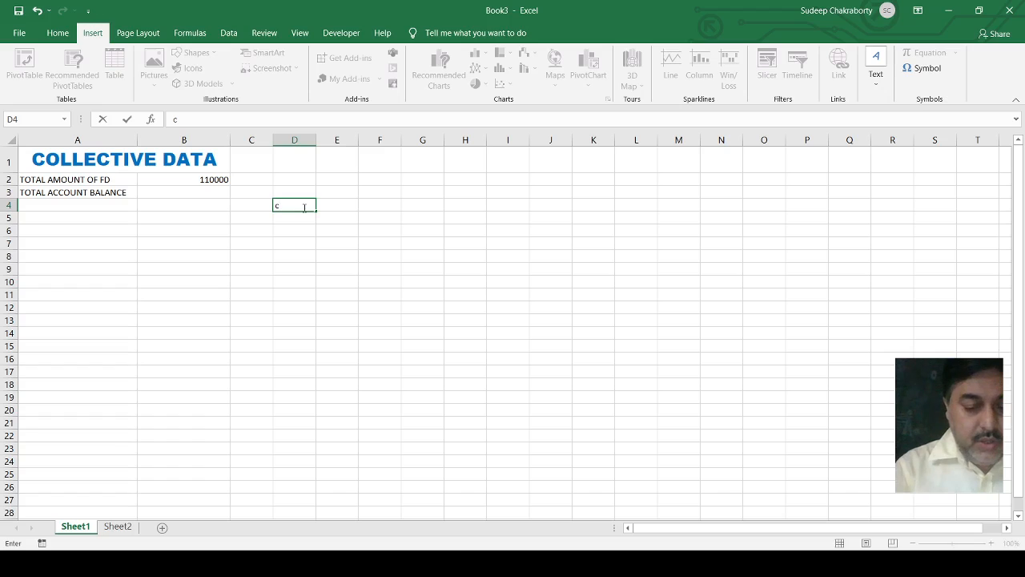
{"action": "key", "text": "BackSpace"}
{"action": "type", "text": "CO"}
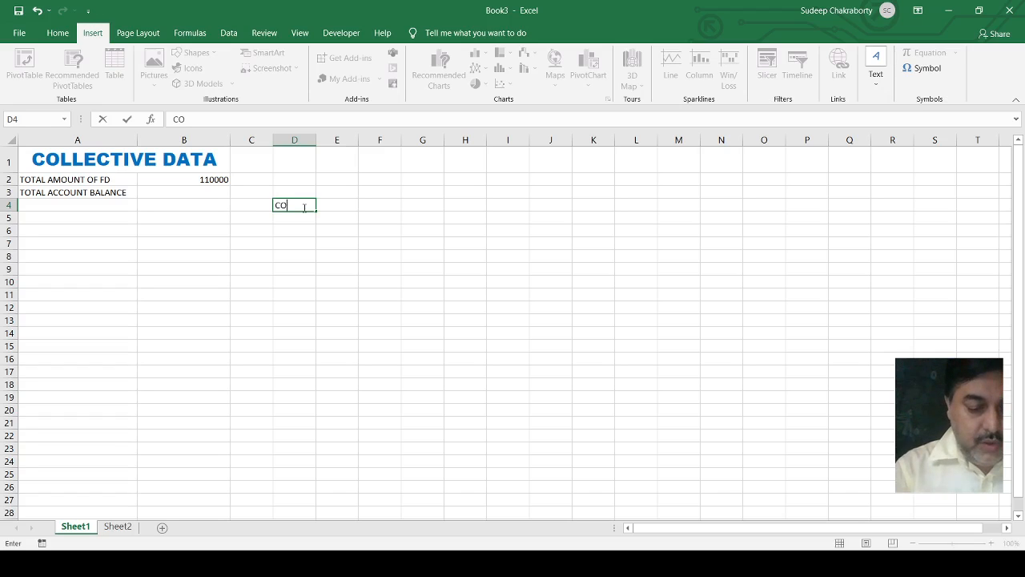
{"action": "type", "text": "LLECTI"}
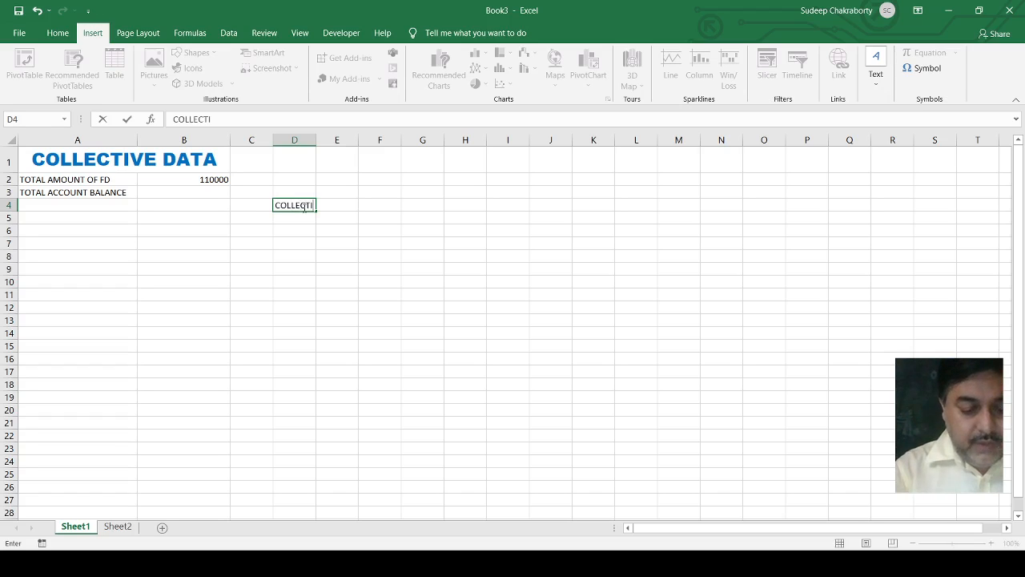
{"action": "type", "text": "VE DATA"}
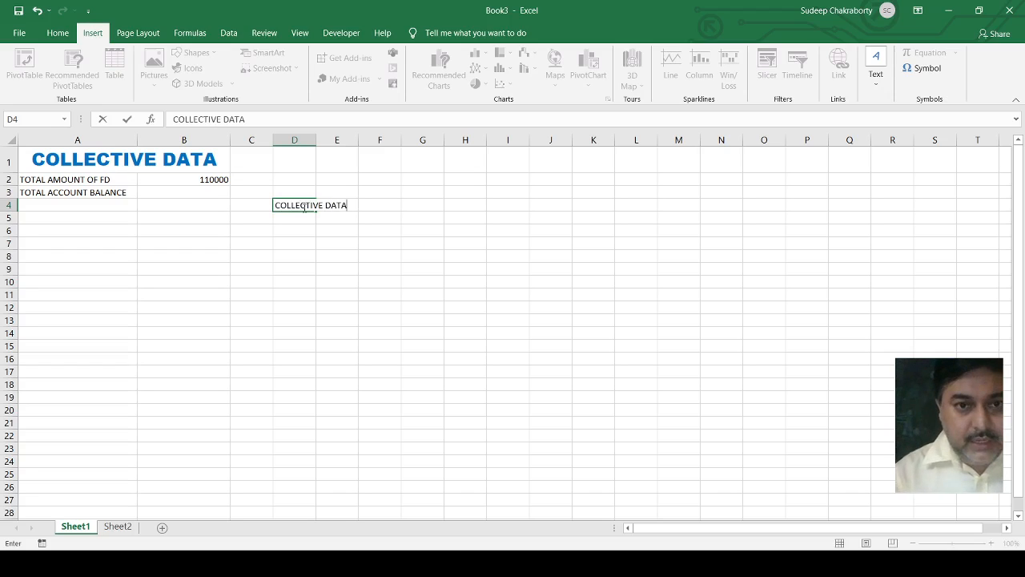
{"action": "left_click", "coordinate": [336, 229]}
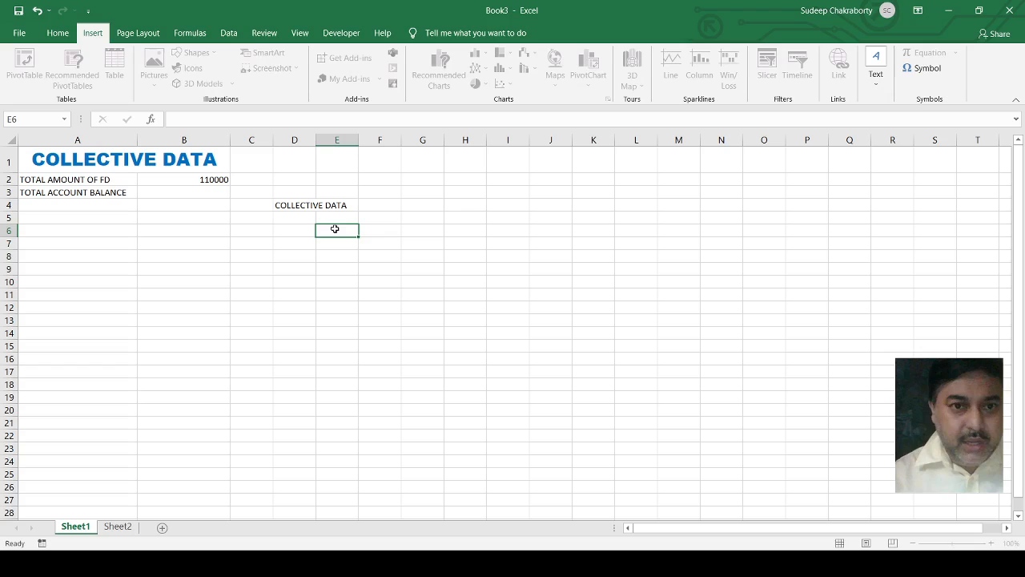
Select cells D4:E4 and locate the Merge & Center command without applying it, then deselect the range.
{"action": "left_click", "coordinate": [280, 204]}
{"action": "left_click_drag", "start_coordinate": [280, 204], "coordinate": [332, 206]}
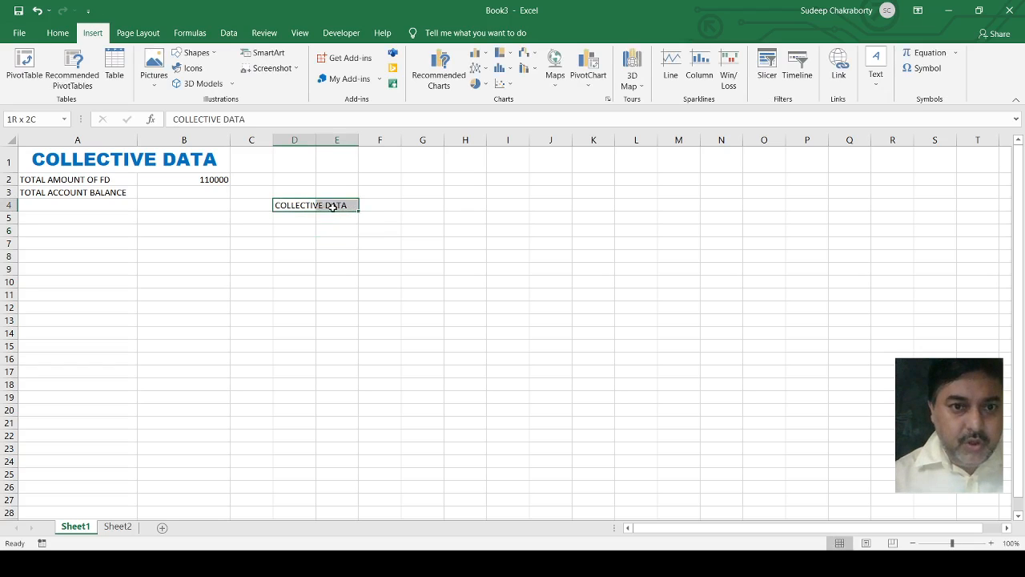
{"action": "left_click", "coordinate": [67, 36]}
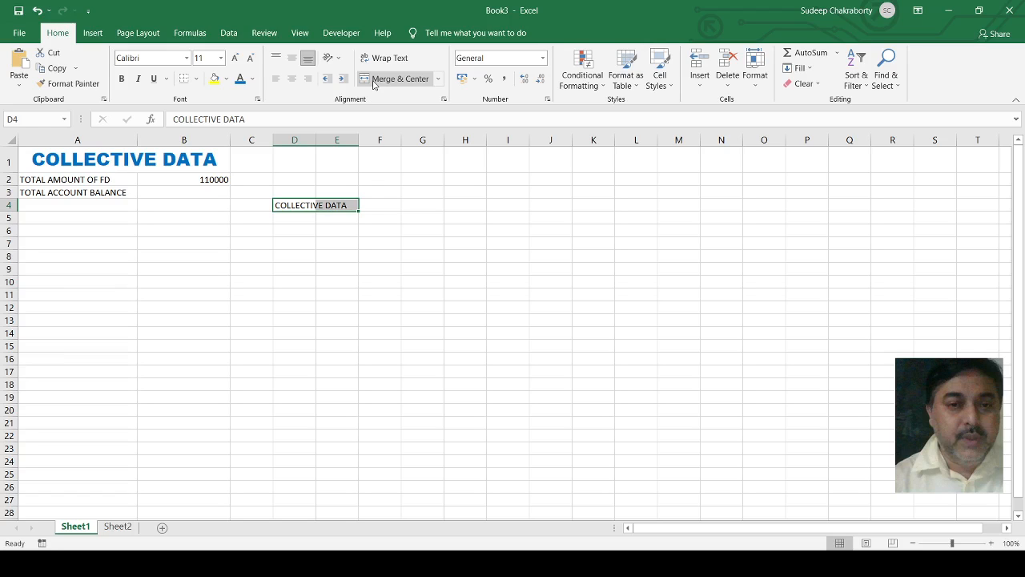
{"action": "left_click", "coordinate": [311, 300]}
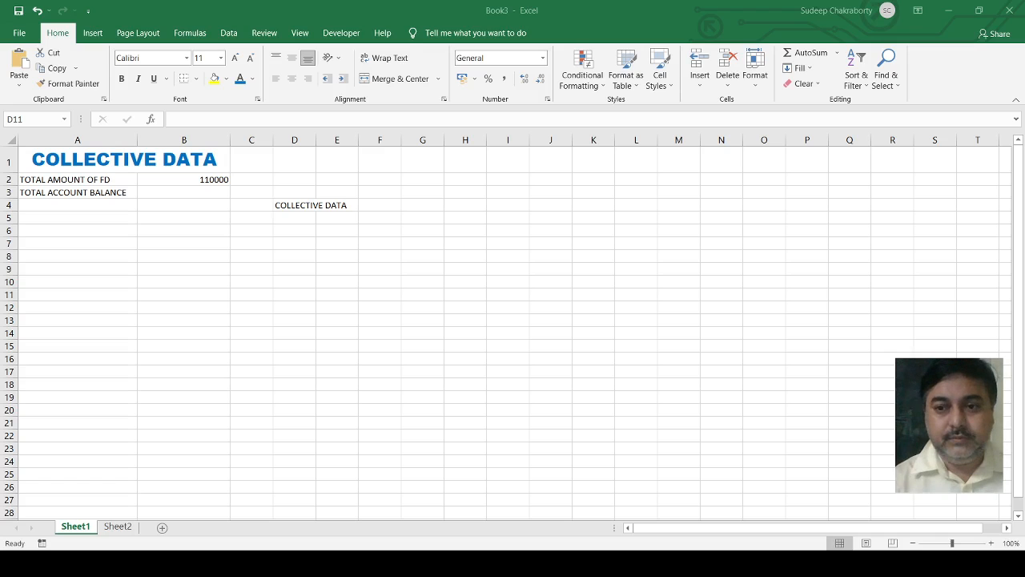
In Book1's Consolidated Price of 2020 21 sheet, add a comment to cell N10 reading TOTAL SALE OF followed by the salesman's name.
{"action": "key", "text": "alt+Tab"}
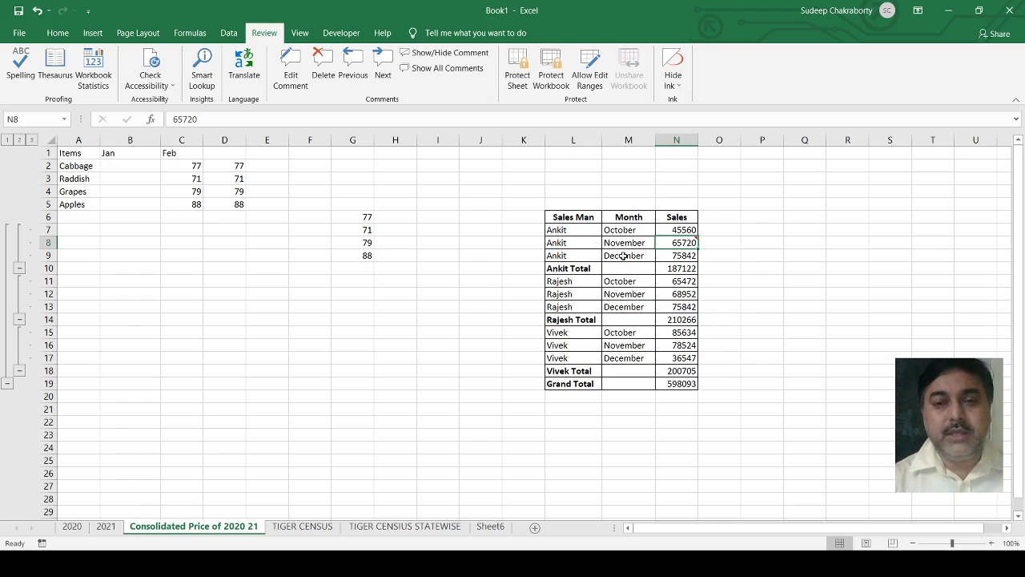
{"action": "left_click", "coordinate": [685, 269]}
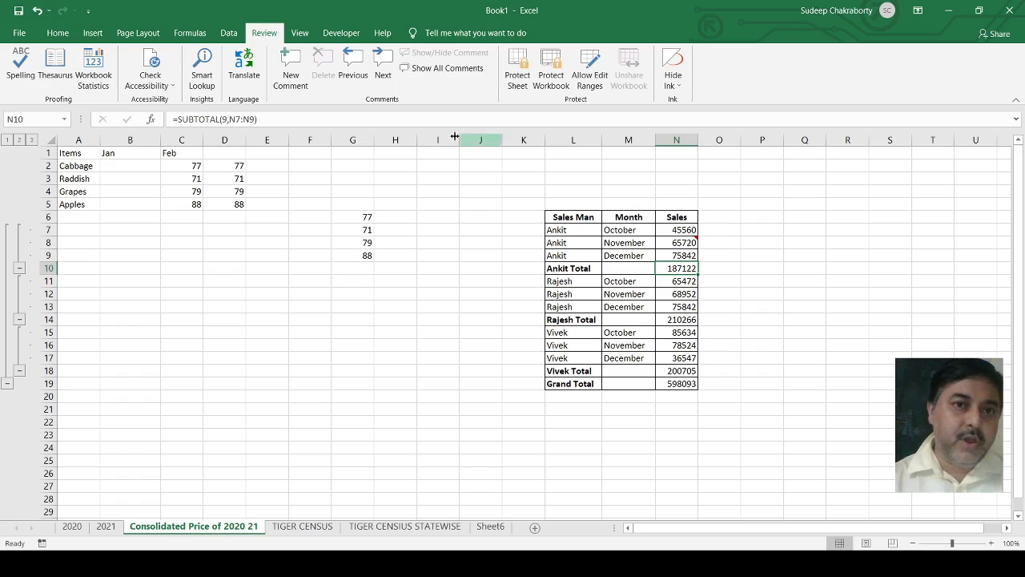
{"action": "left_click", "coordinate": [290, 80]}
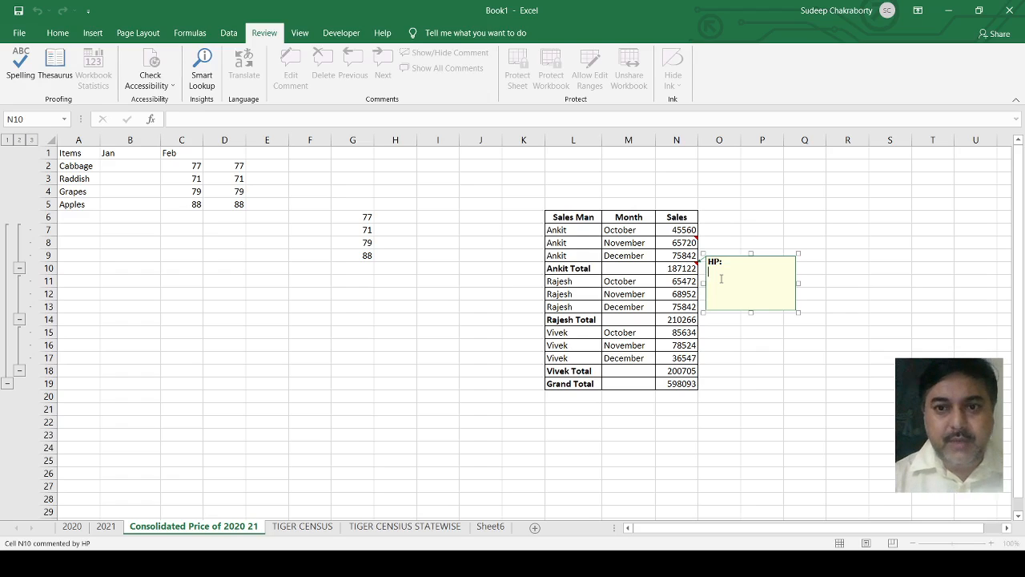
{"action": "type", "text": "TOTAL SALE OF ANKIT"}
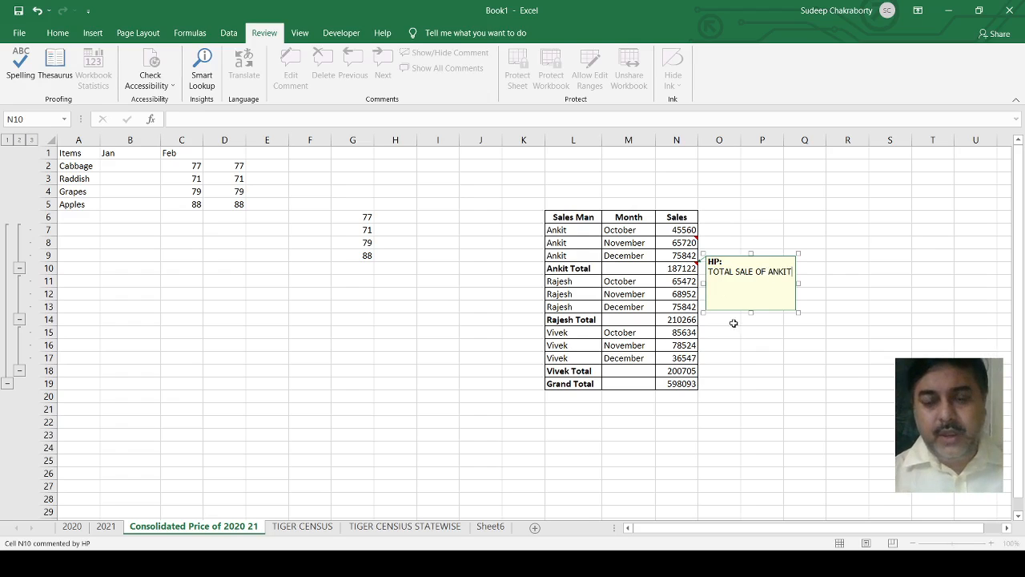
{"action": "left_click", "coordinate": [751, 335]}
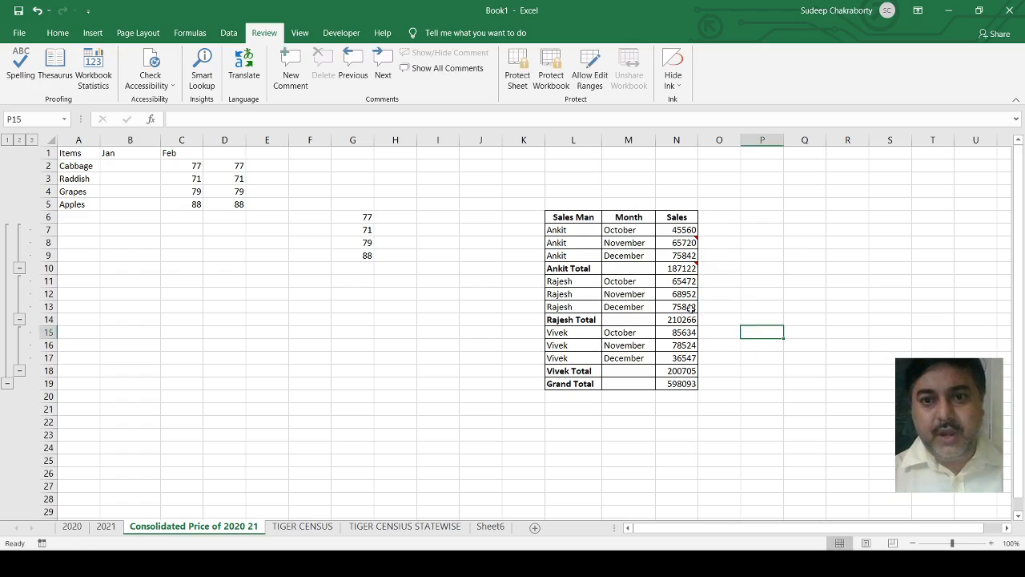
{"action": "mouse_move", "coordinate": [693, 272]}
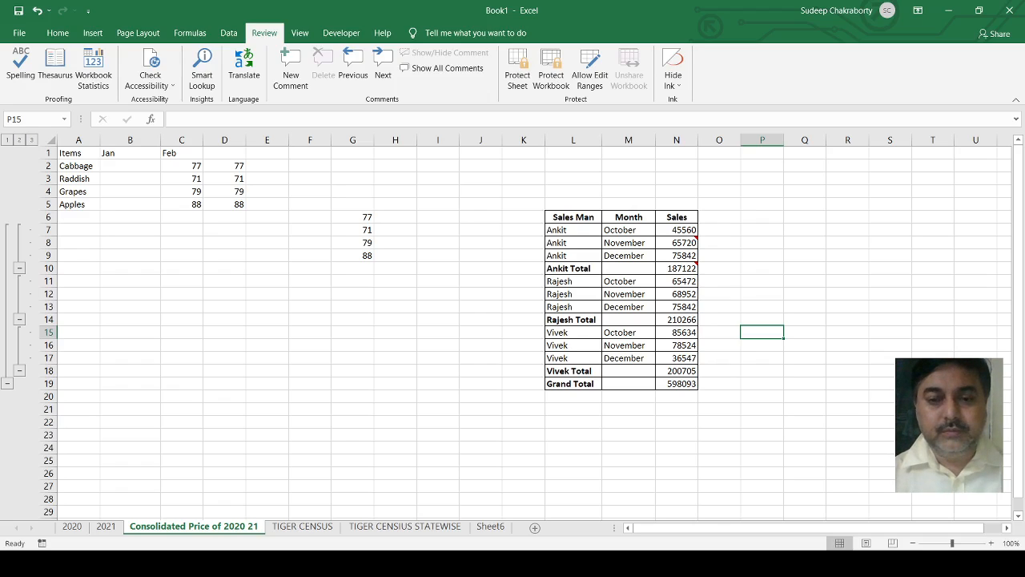
Switch back to Book3 with its empty Sheet2 active.
{"action": "key", "text": "alt+Tab"}
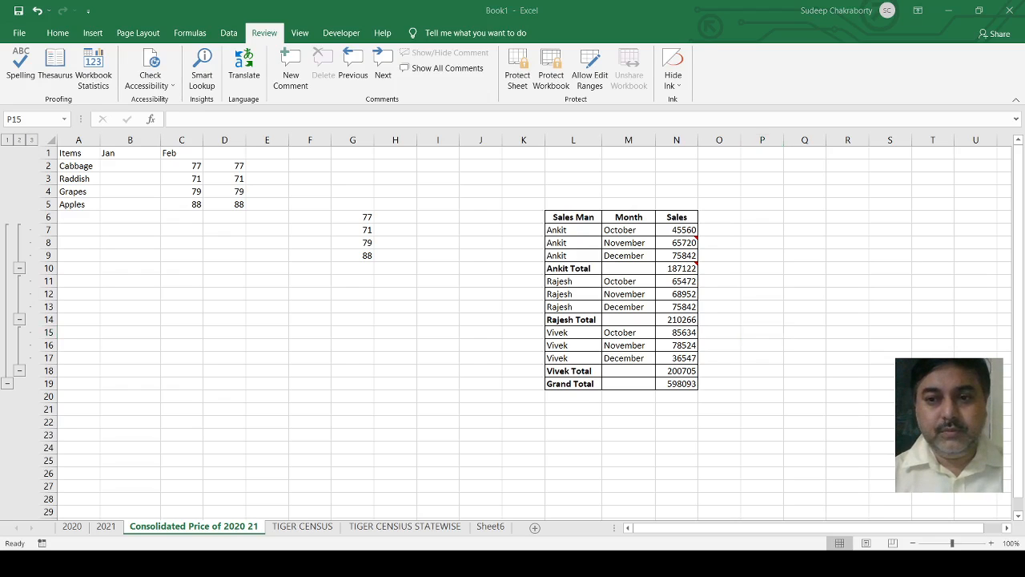
{"action": "key", "text": "alt+Tab"}
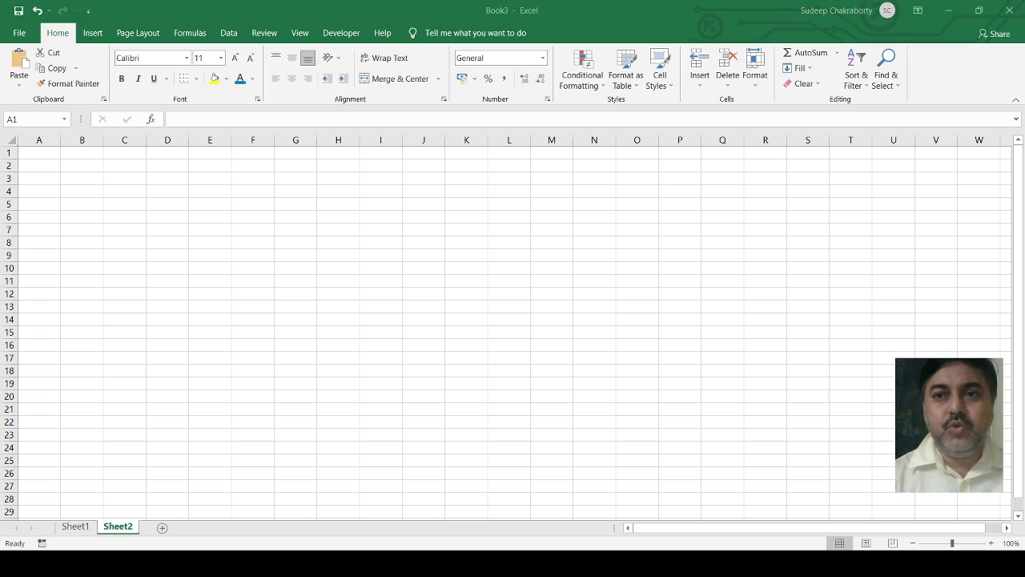
{"action": "left_click", "coordinate": [857, 17]}
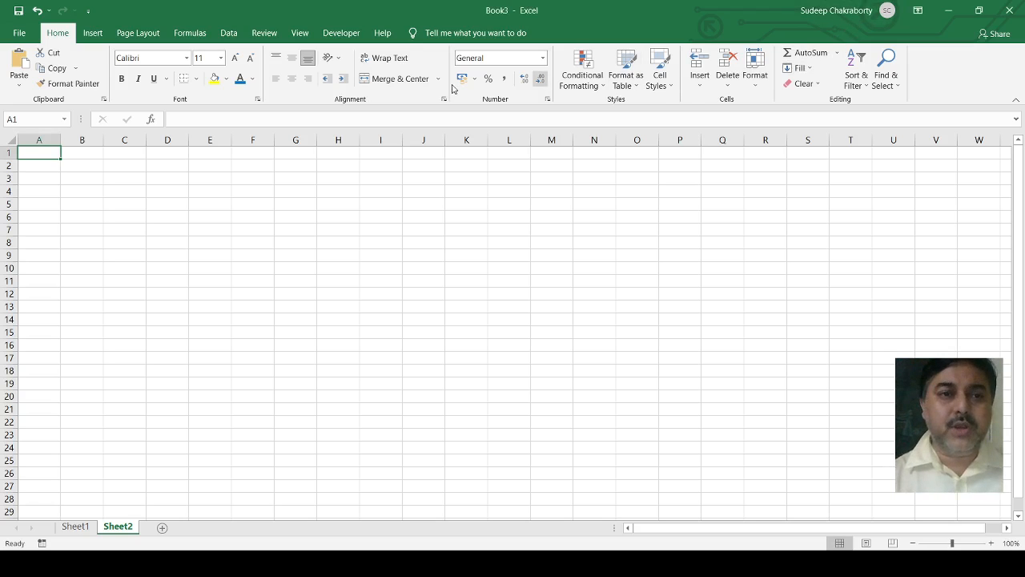
View the Excel Options and the Macros dialog, closing both without making changes.
{"action": "left_click", "coordinate": [19, 33]}
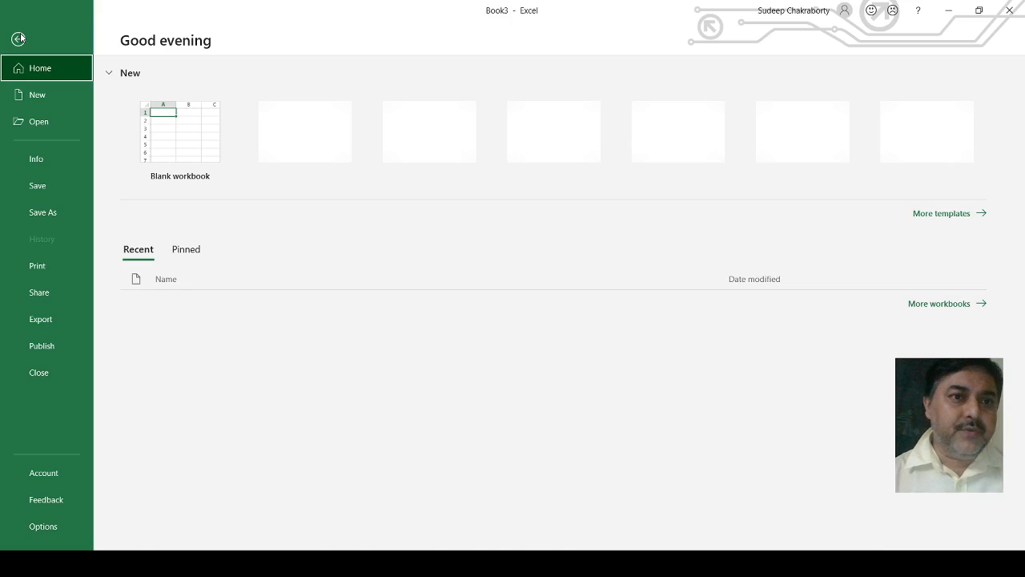
{"action": "left_click", "coordinate": [42, 526]}
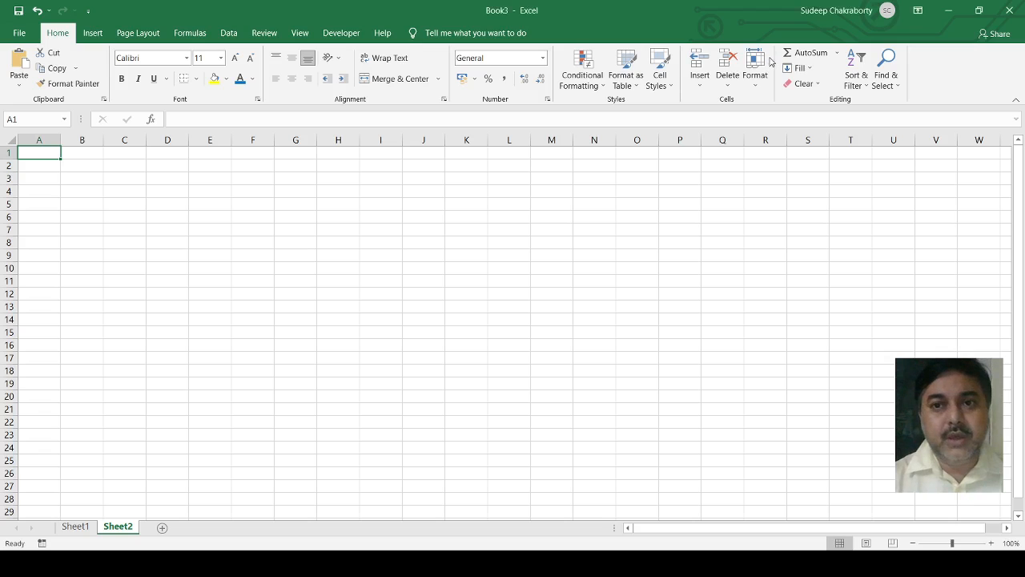
{"action": "left_click", "coordinate": [344, 36]}
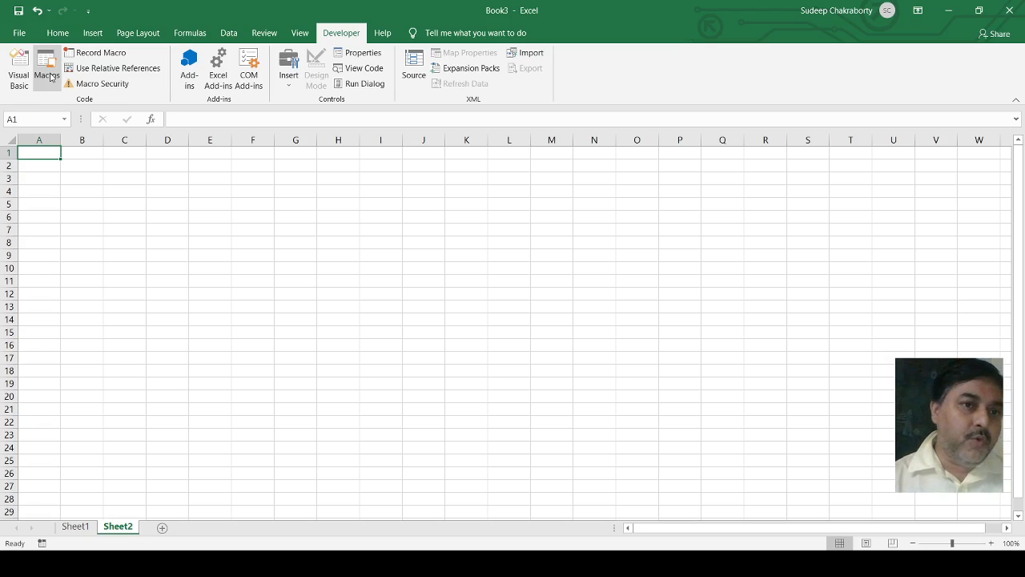
{"action": "left_click", "coordinate": [50, 76]}
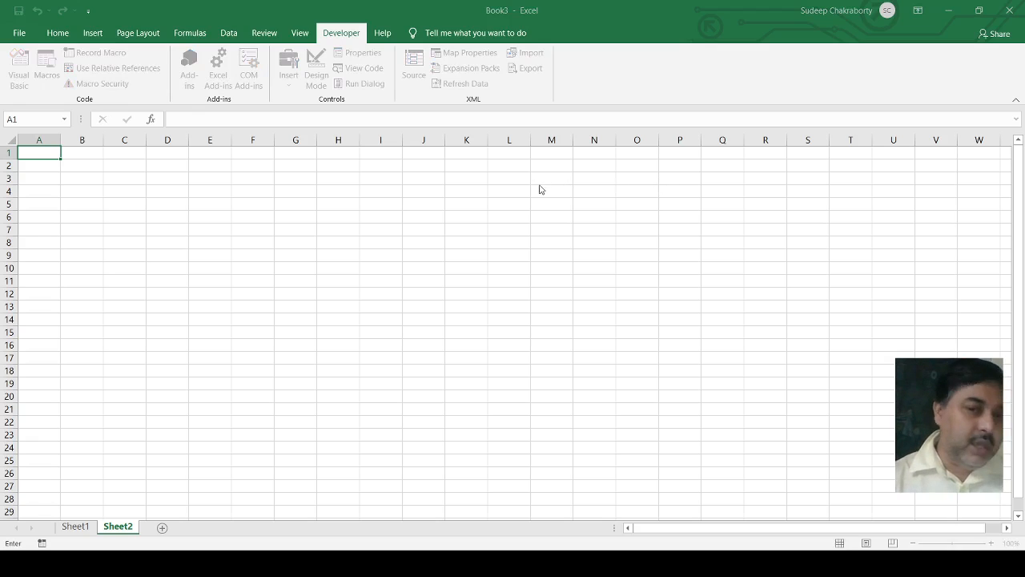
{"action": "left_click", "coordinate": [458, 191]}
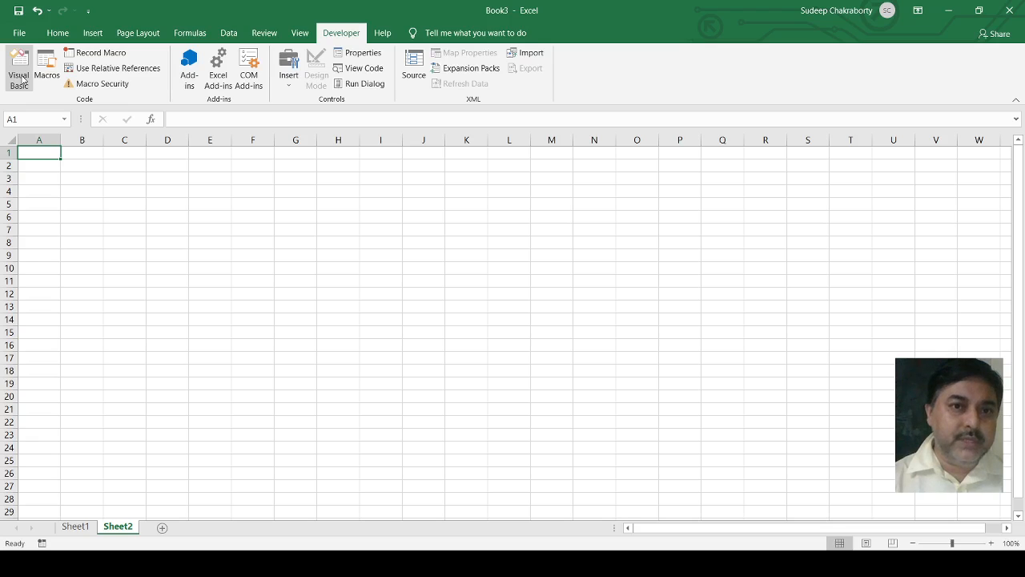
Open the Visual Basic editor from Book3 and insert a new code module in its project.
{"action": "left_click", "coordinate": [22, 77]}
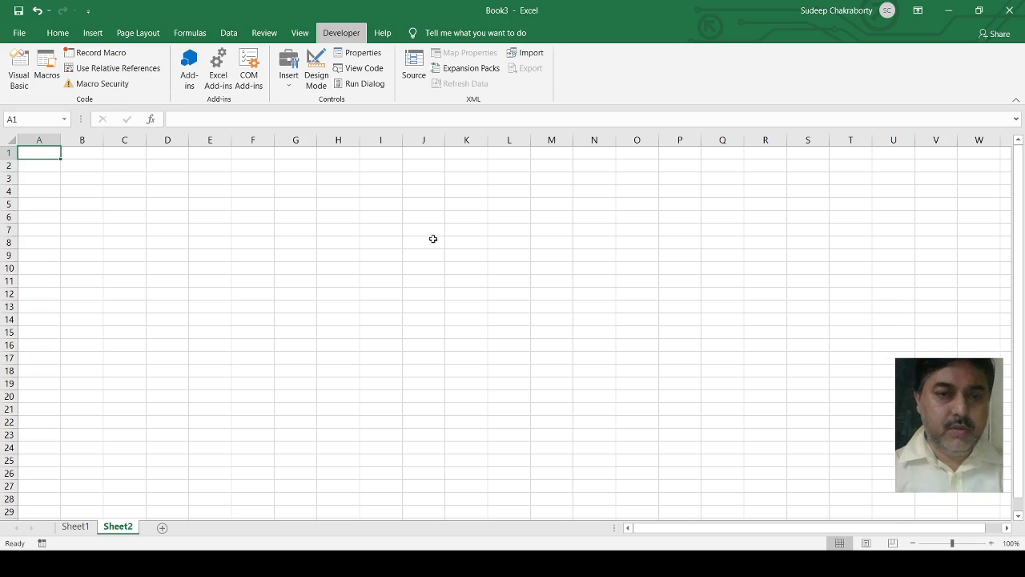
{"action": "left_click", "coordinate": [295, 253]}
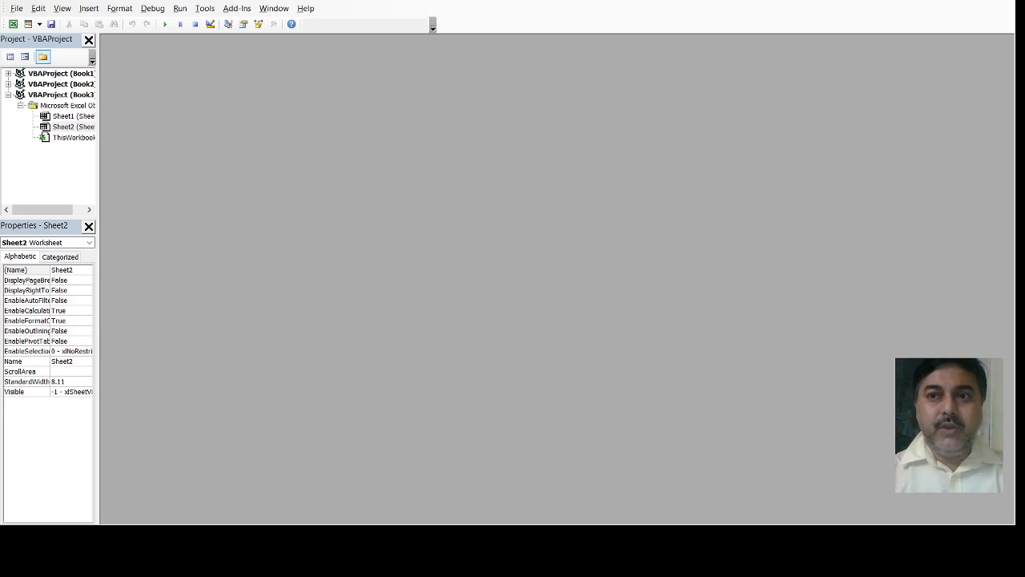
{"action": "left_click", "coordinate": [972, 1]}
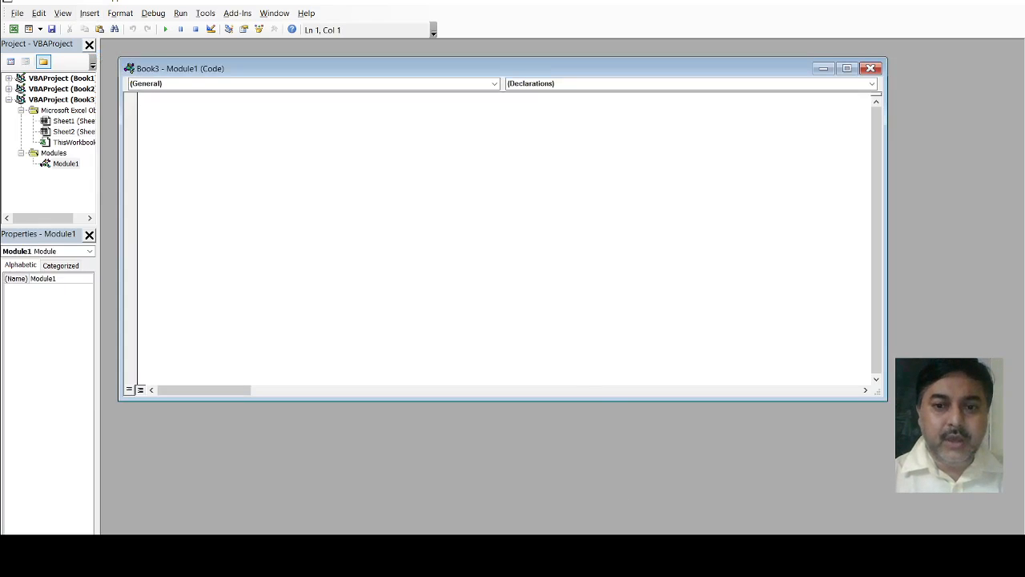
Declare an empty function named Total() in Book3's Module1 code.
{"action": "key", "text": "alt+Tab"}
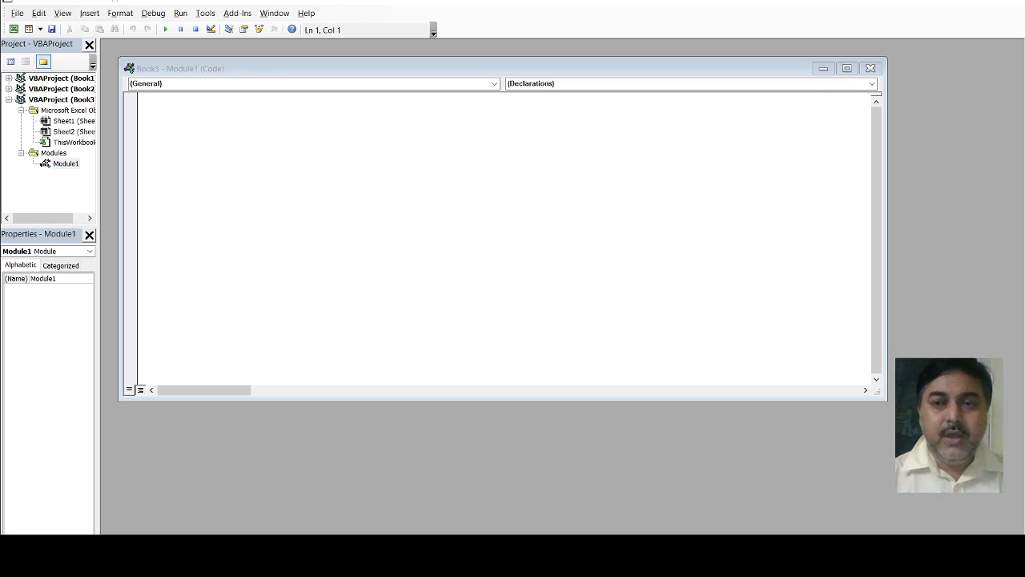
{"action": "left_click", "coordinate": [372, 132]}
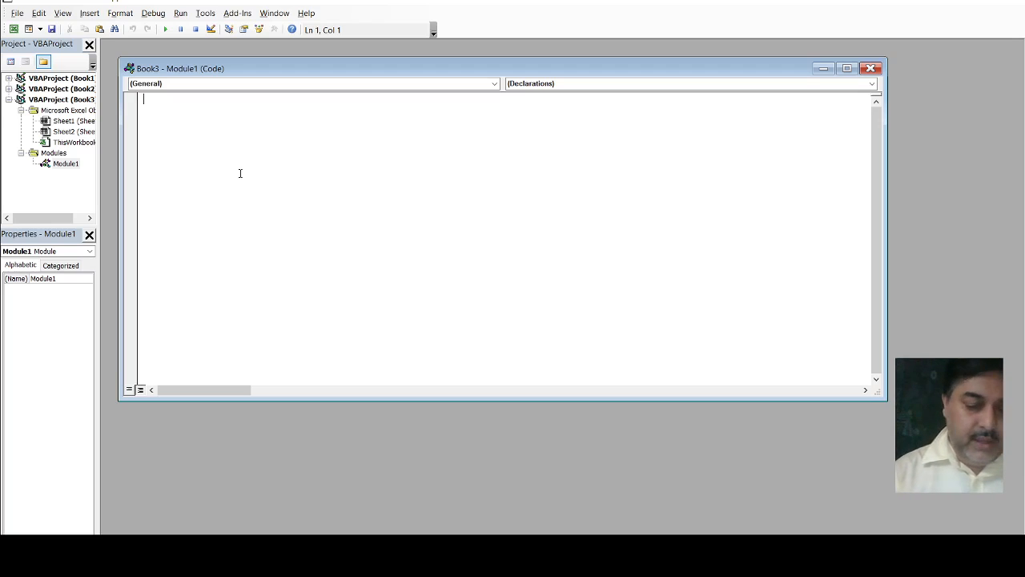
{"action": "type", "text": "Function"}
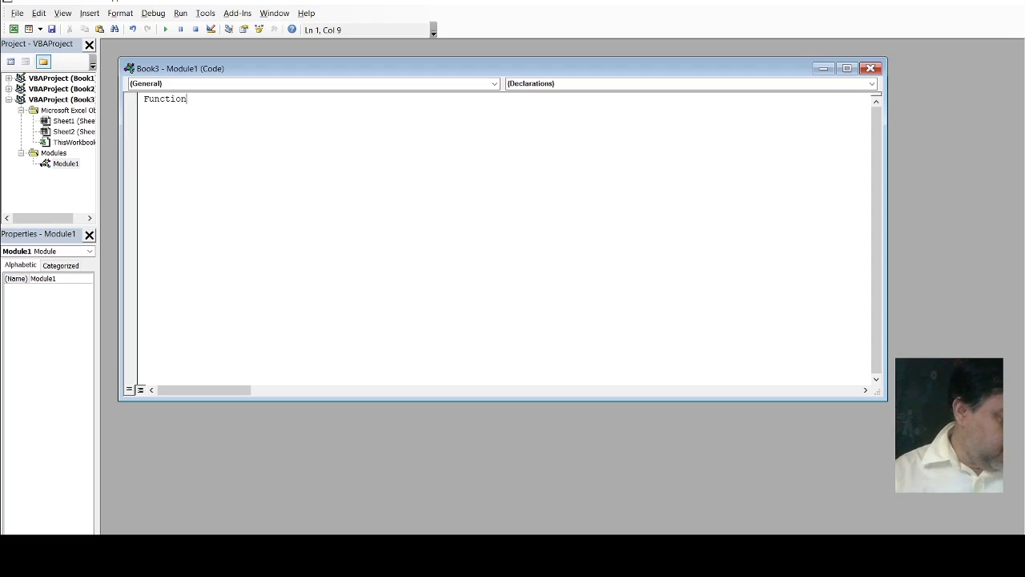
{"action": "type", "text": " Total"}
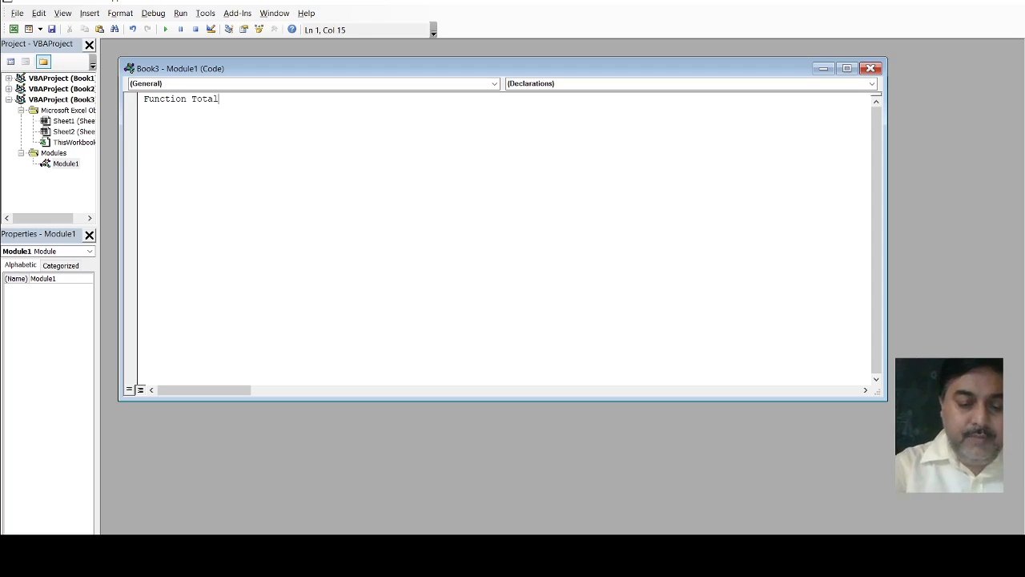
{"action": "type", "text": "()"}
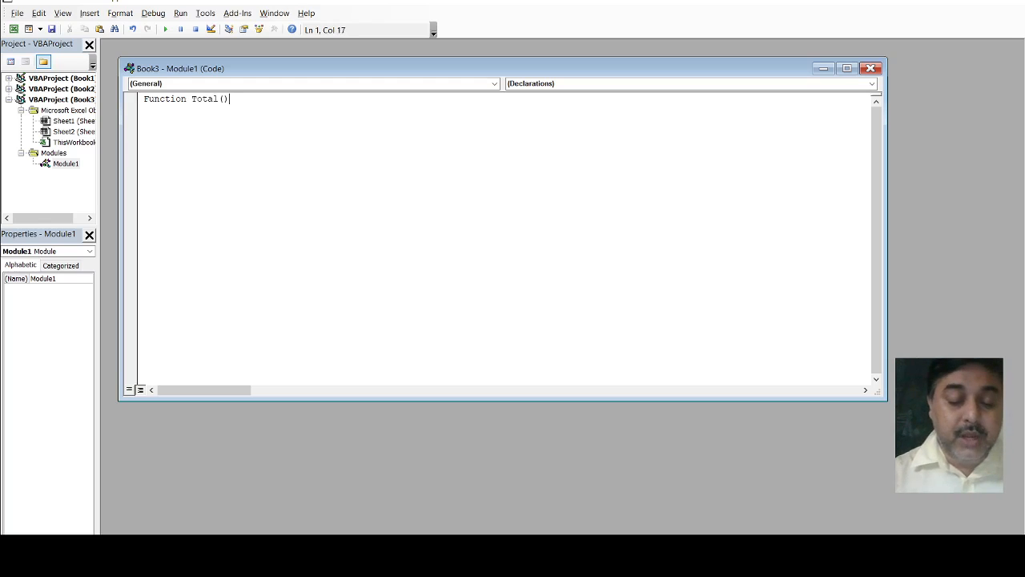
{"action": "key", "text": "Return"}
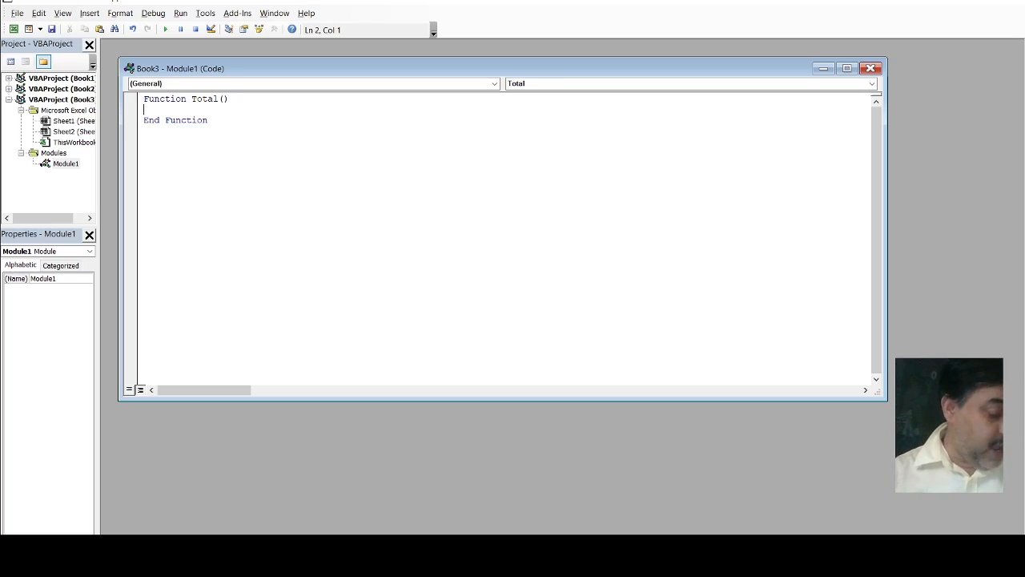
In the body of the Total function, write the assignment Total=10+20.
{"action": "type", "text": "t"}
{"action": "key", "text": "BackSpace"}
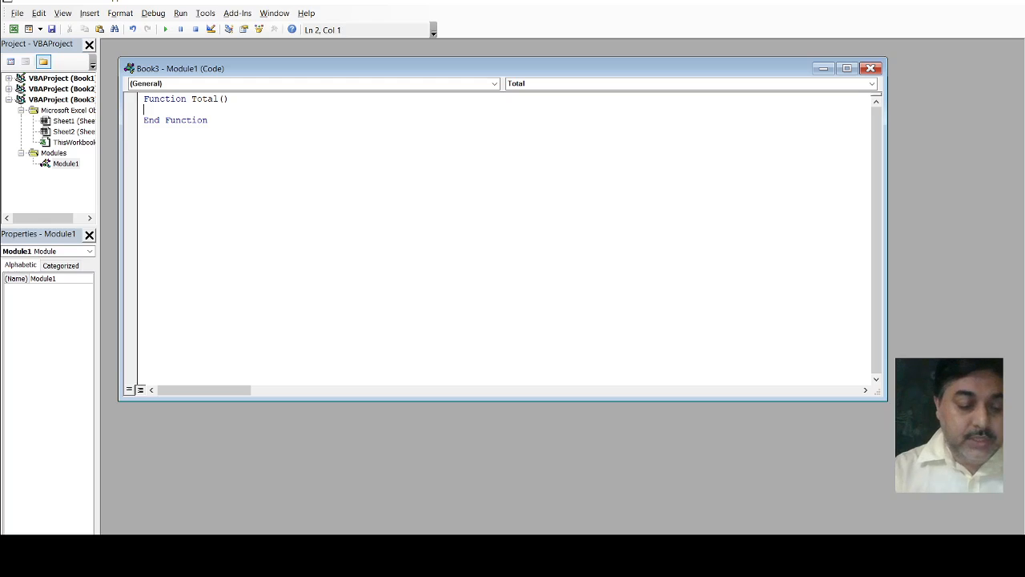
{"action": "type", "text": "Total"}
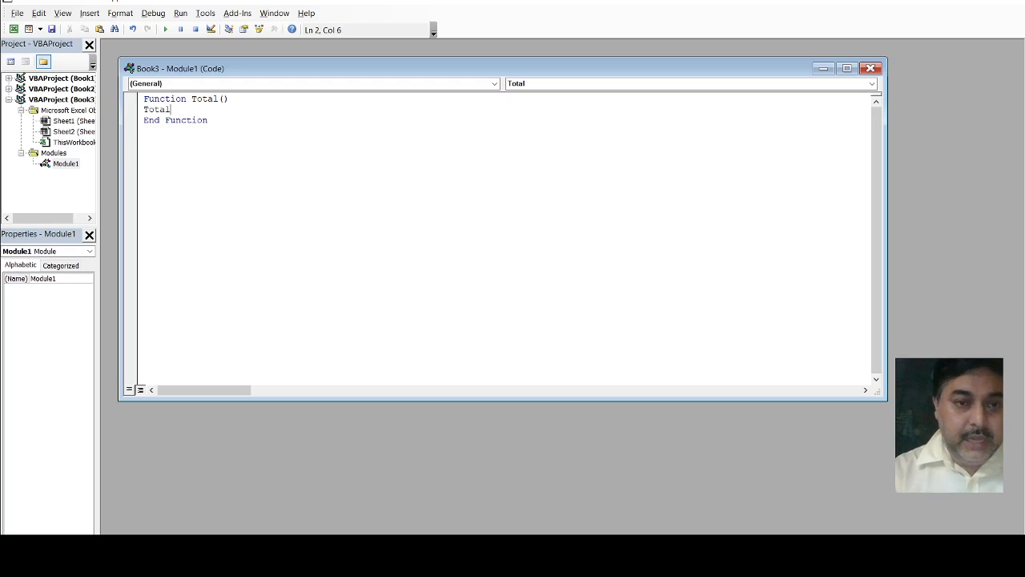
{"action": "type", "text": "="}
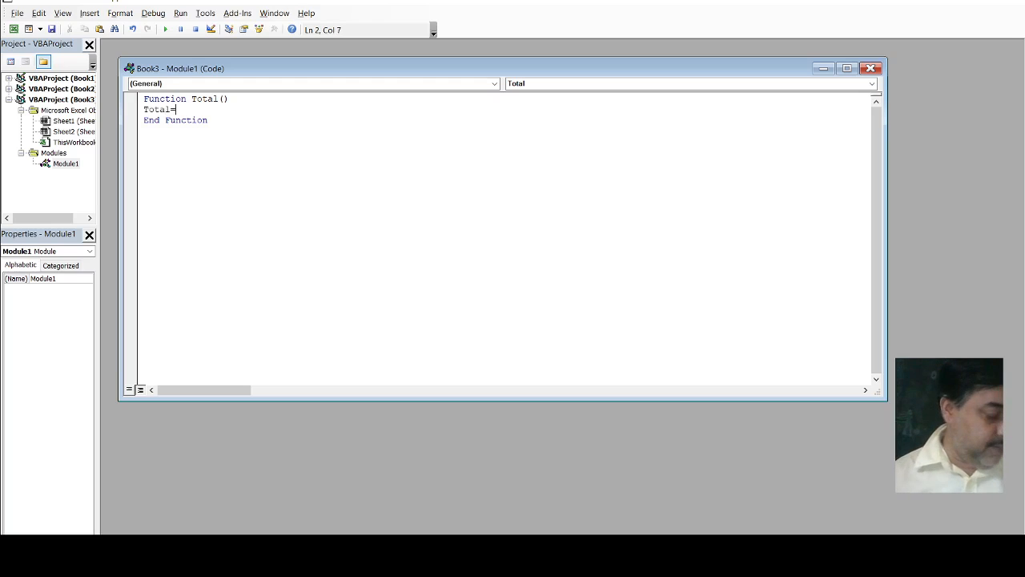
{"action": "type", "text": "10+20"}
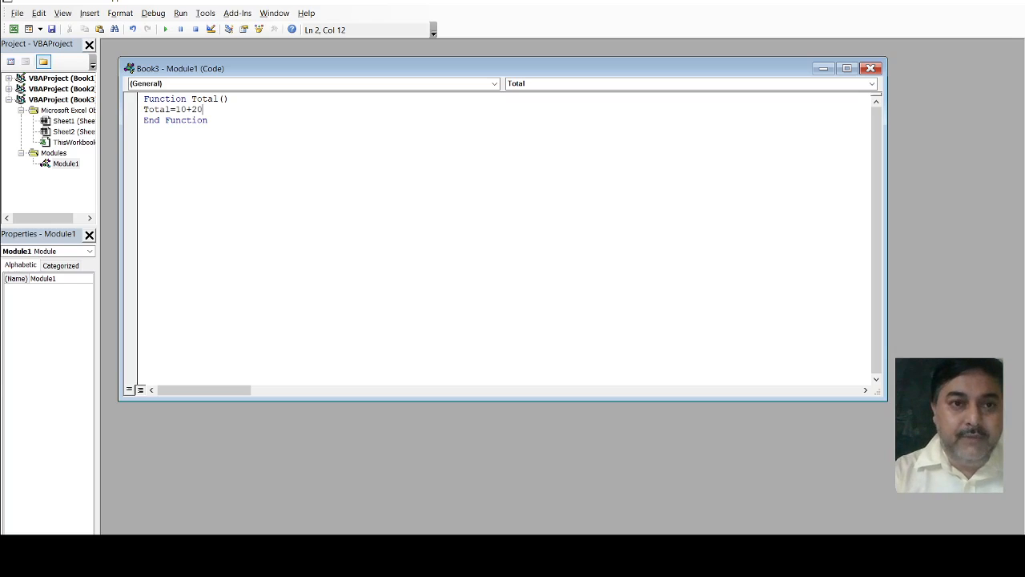
Switch to Book3's Sheet2 in Excel and enter the formula =Total() in cell C4.
{"action": "left_click", "coordinate": [74, 132]}
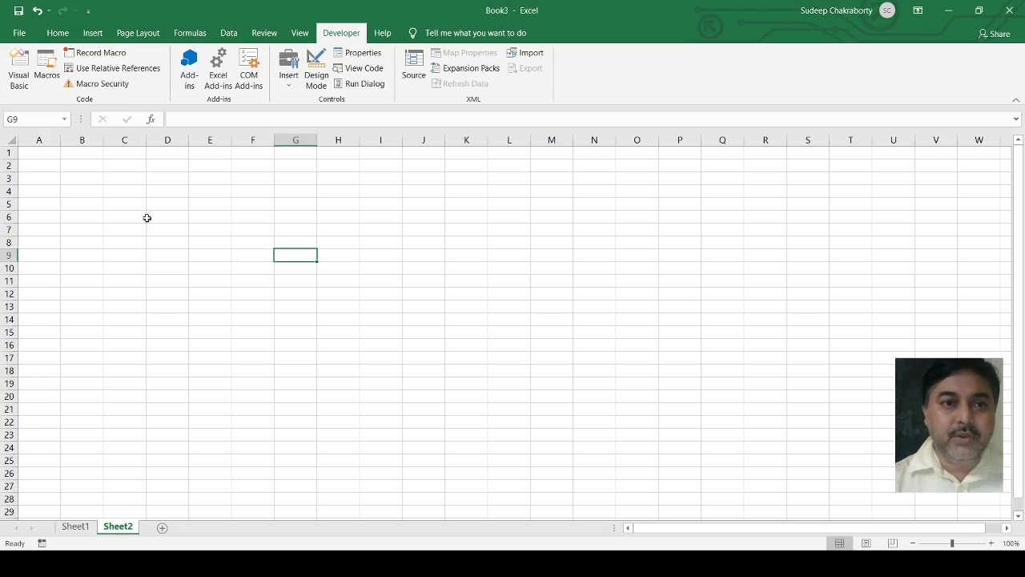
{"action": "left_click", "coordinate": [48, 167]}
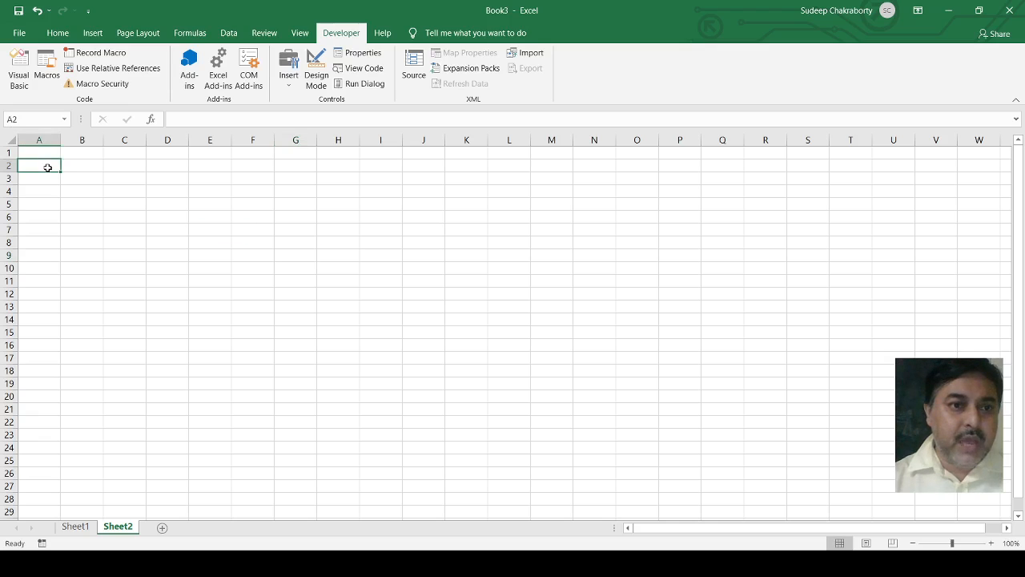
{"action": "left_click", "coordinate": [113, 195]}
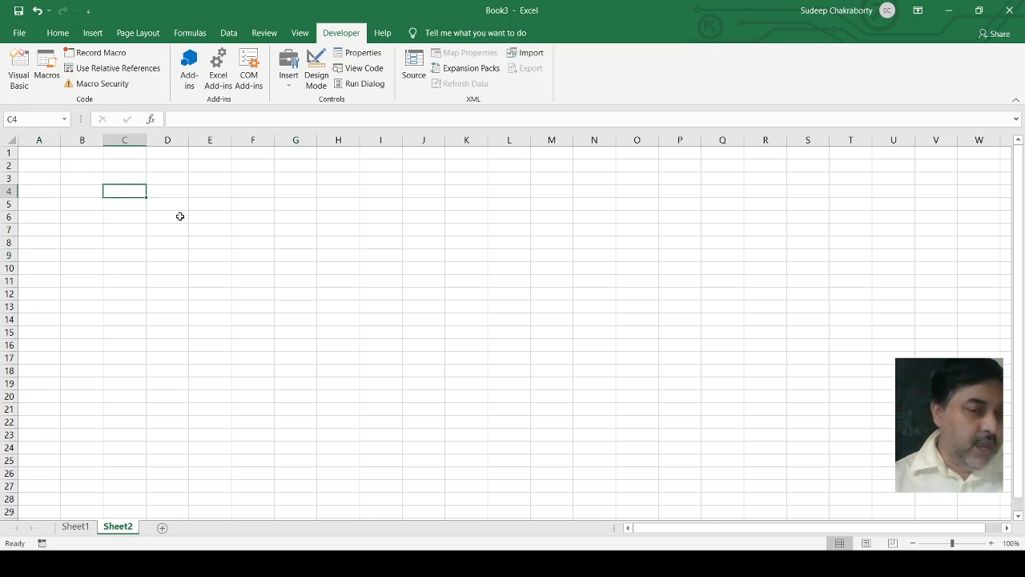
{"action": "type", "text": "="}
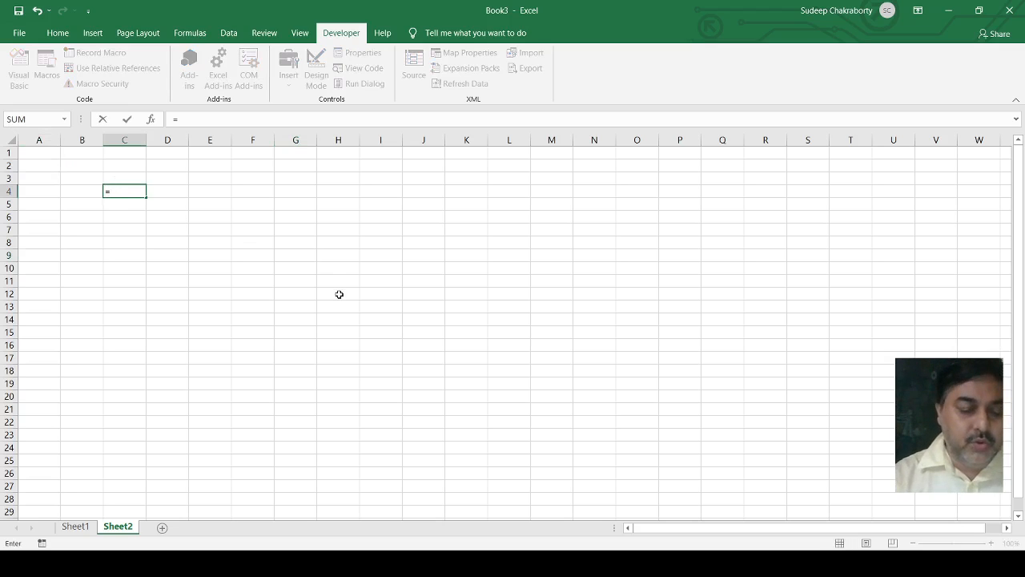
{"action": "type", "text": "To"}
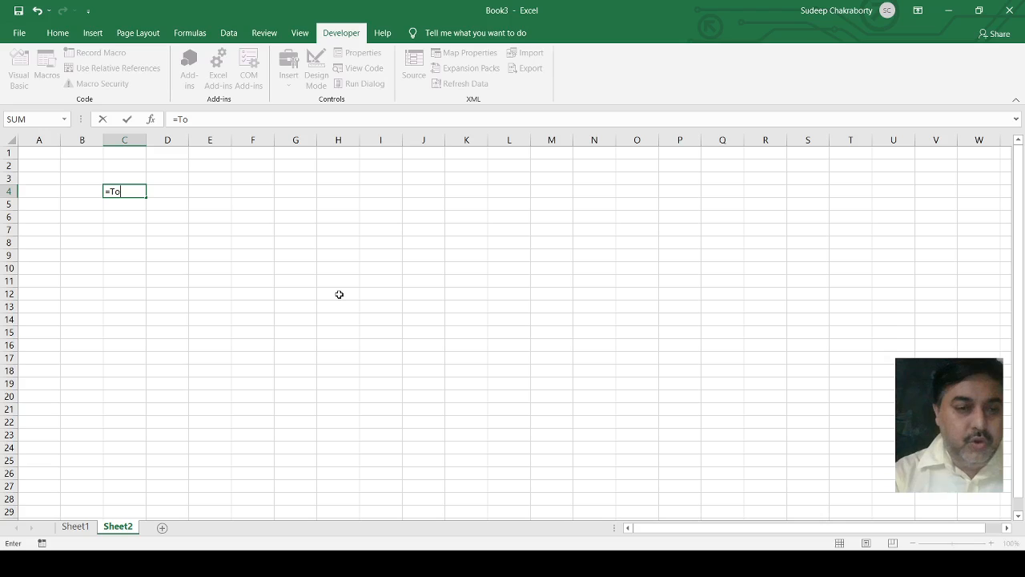
{"action": "type", "text": "tal"}
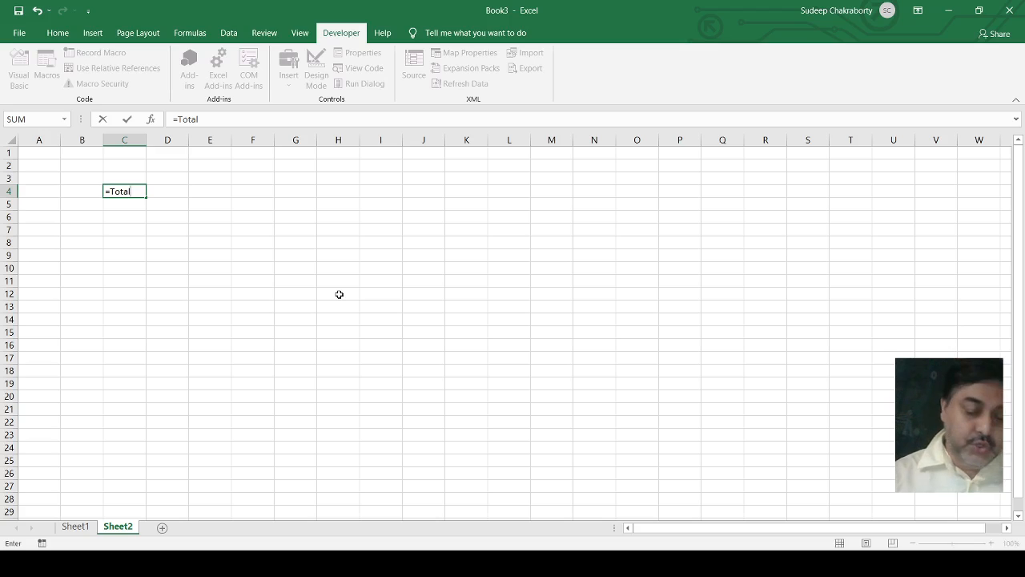
{"action": "type", "text": "()"}
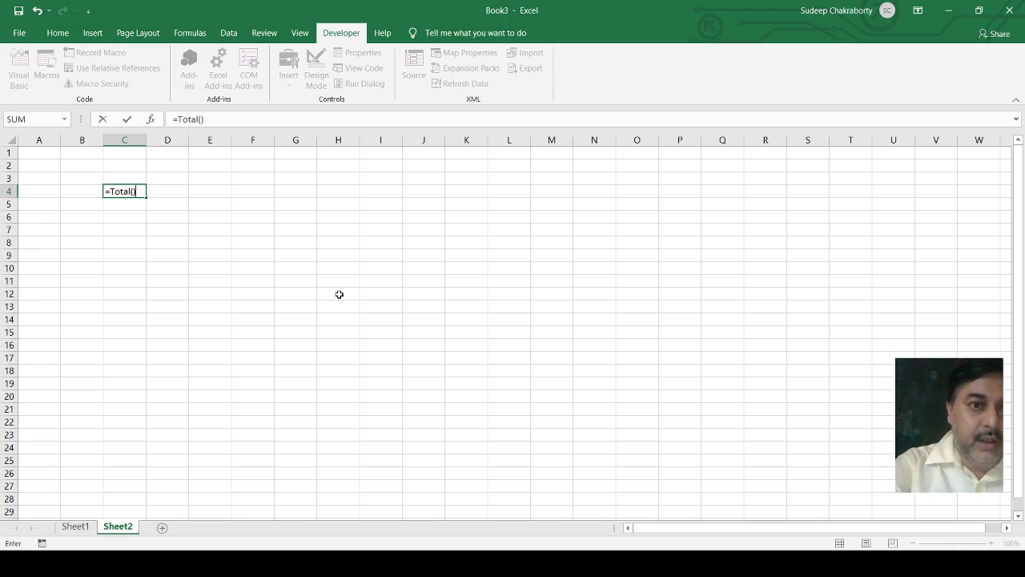
{"action": "key", "text": "Return"}
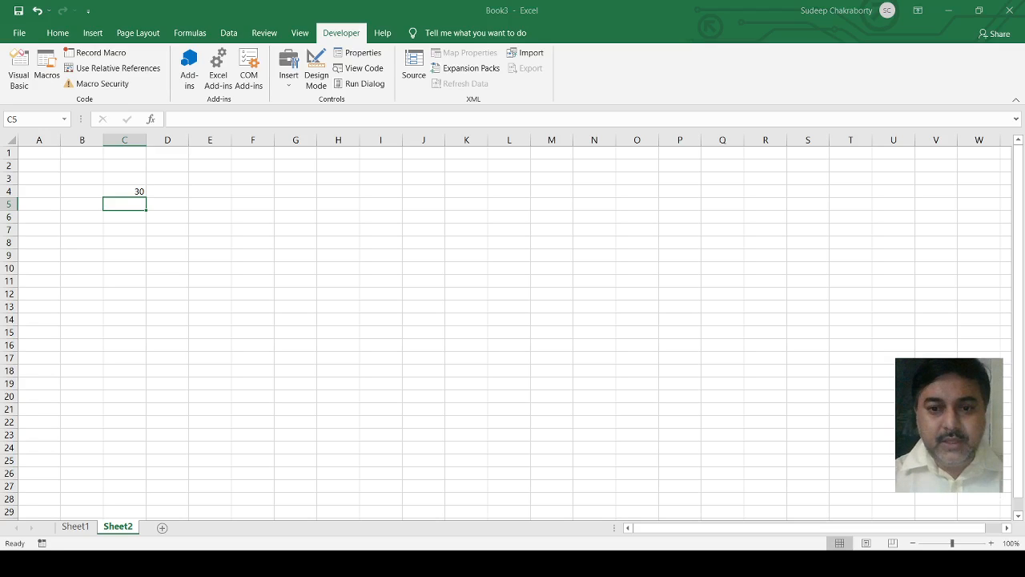
Return to the Visual Basic editor and review the Total function's code in Module1.
{"action": "key", "text": "alt+F11"}
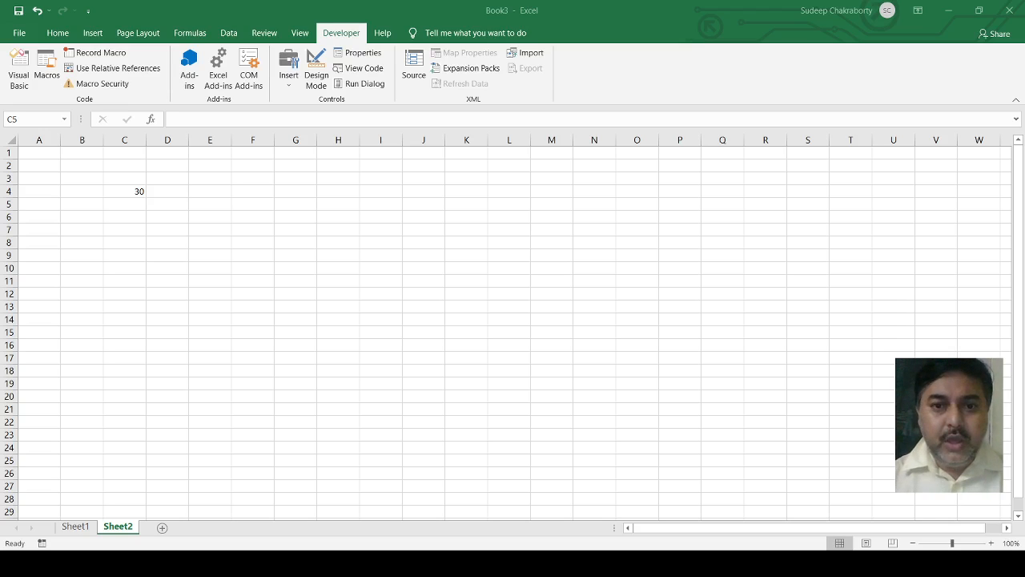
{"action": "key", "text": "alt+F11"}
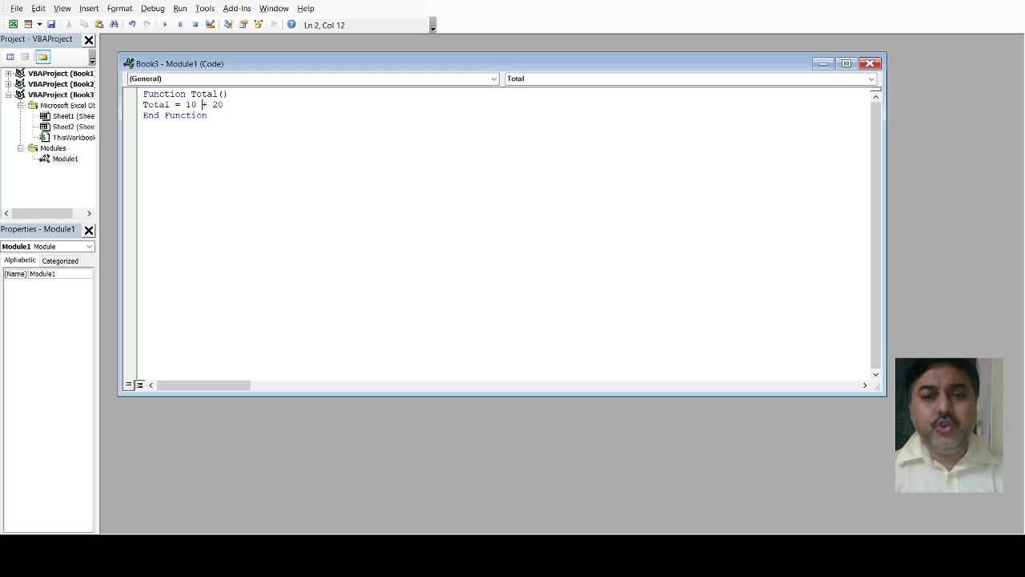
{"action": "key", "text": "alt+Tab"}
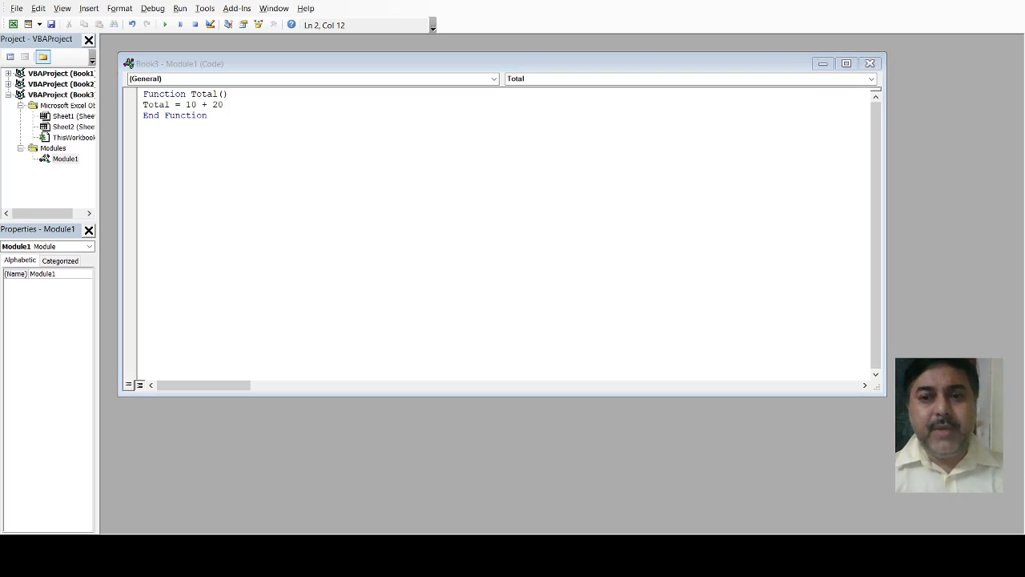